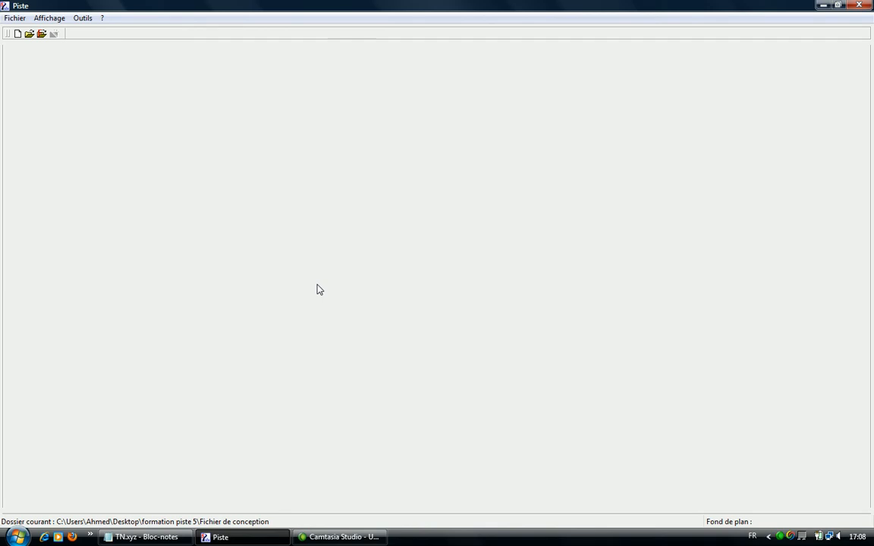
# Open the Imgc.PIS project and display its whole alignment in plan view (Tracé en plan).
pyautogui.click(29, 33)
pyautogui.doubleClick(274, 81)
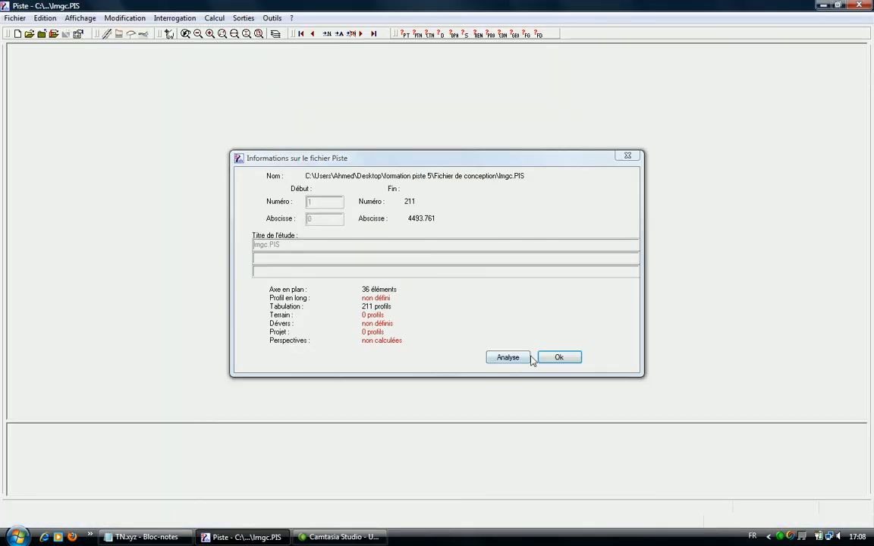
pyautogui.click(559, 358)
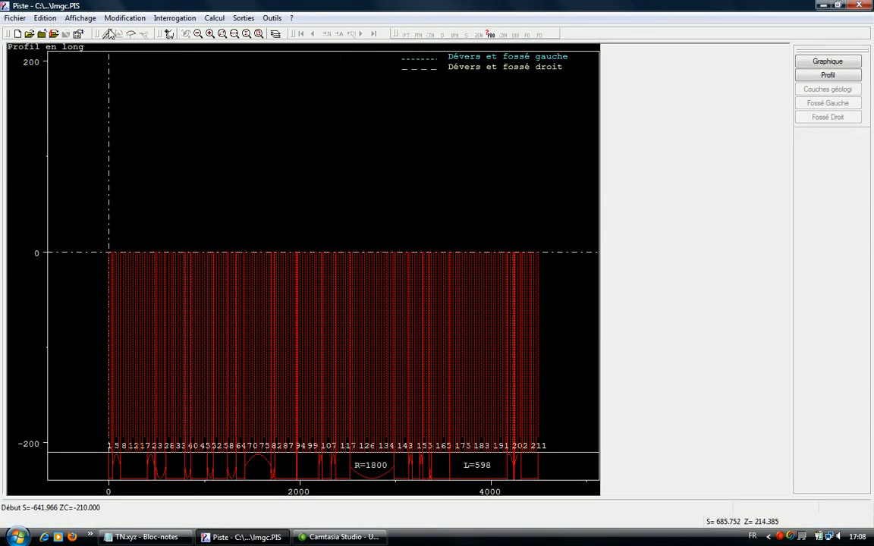
pyautogui.click(108, 35)
pyautogui.rightClick(344, 174)
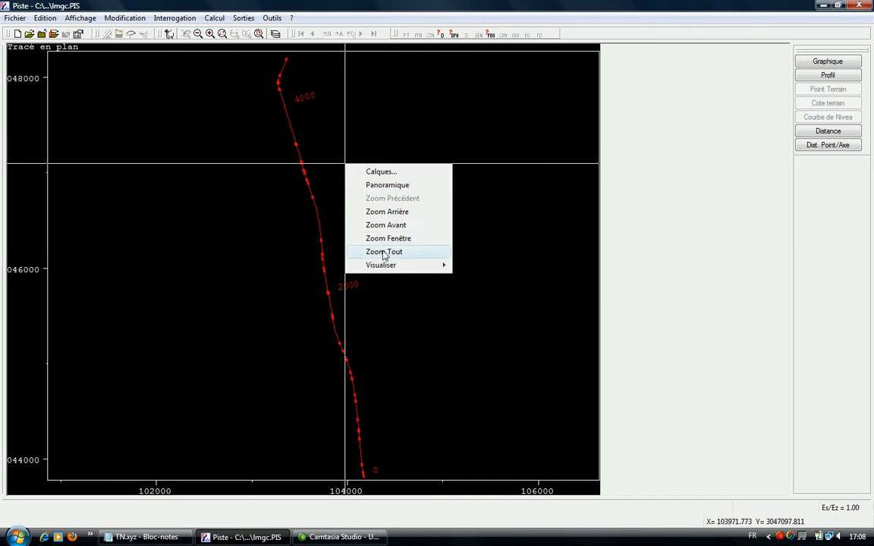
pyautogui.click(381, 252)
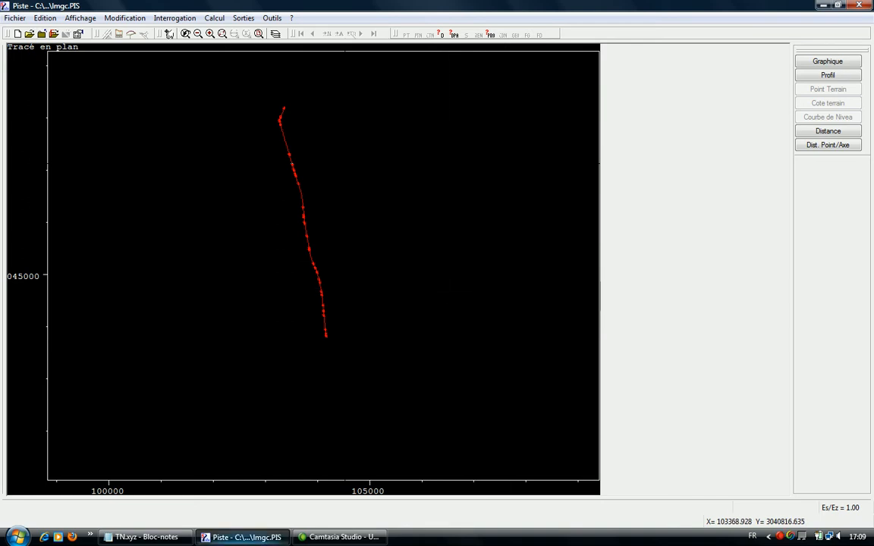
# Look at the TN.xyz point list in Notepad, return to Piste and turn on the numbered profiles in the plan view's layers.
pyautogui.click(143, 538)
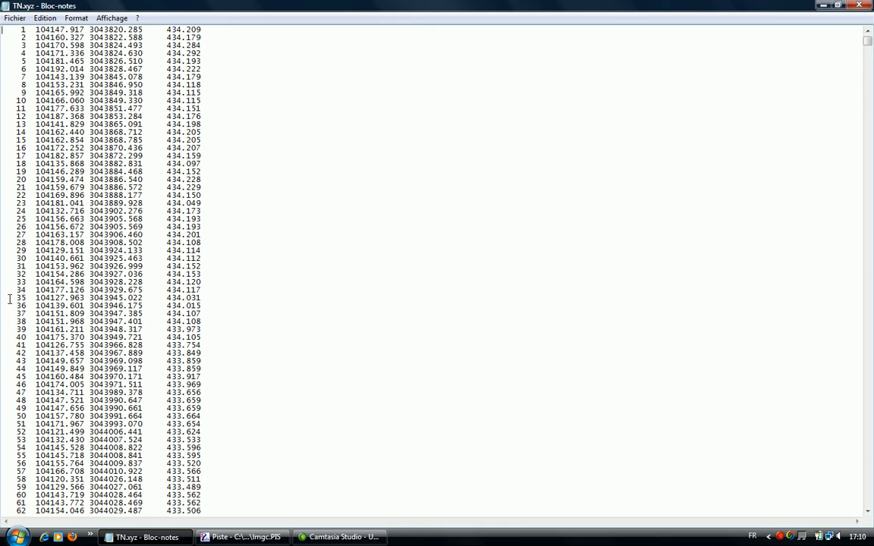
pyautogui.click(227, 538)
pyautogui.rightClick(306, 155)
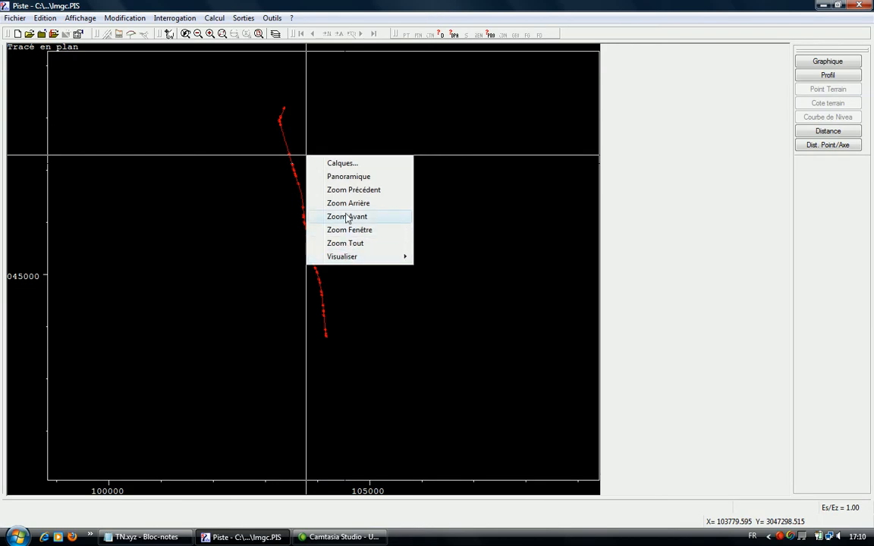
pyautogui.click(346, 164)
pyautogui.click(462, 227)
pyautogui.click(416, 331)
# Examine the numbered profiles at the far end of the alignment, around profiles 187 to 211.
pyautogui.rightClick(330, 145)
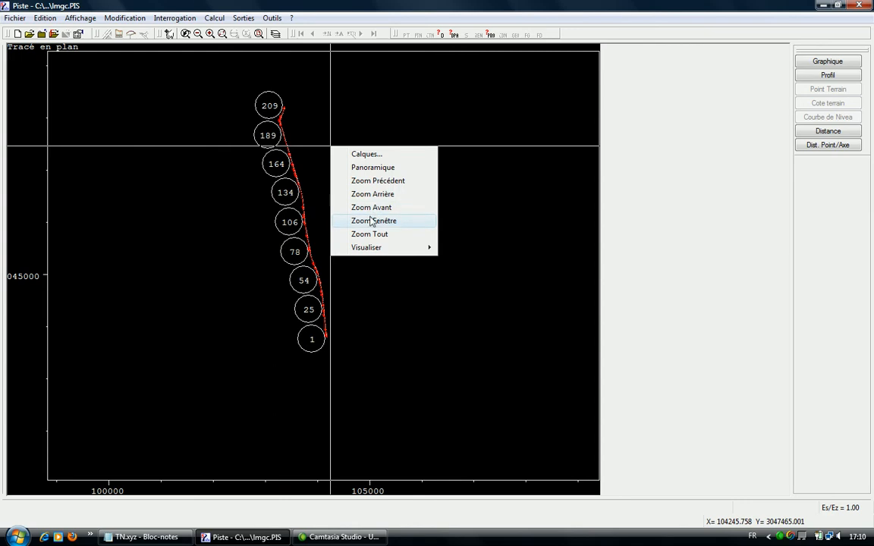
pyautogui.click(371, 220)
pyautogui.moveTo(309, 88); pyautogui.dragTo(256, 136)
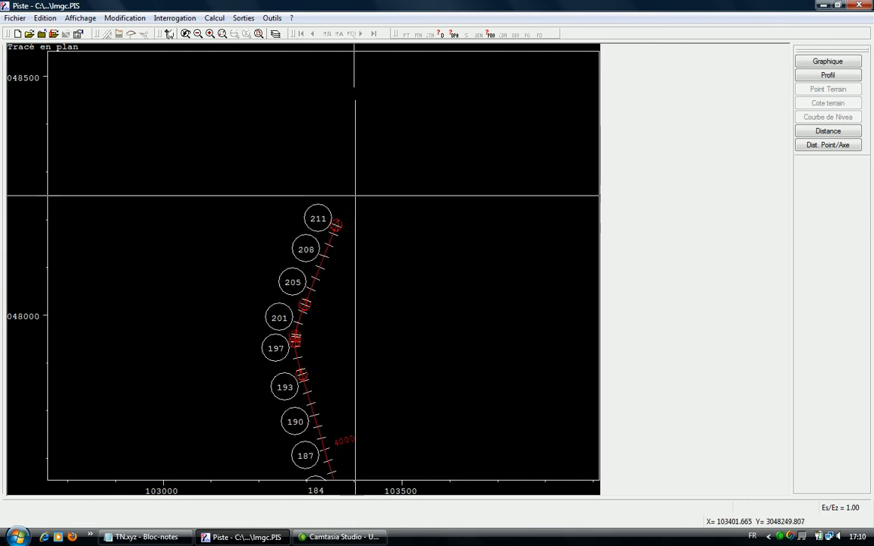
pyautogui.rightClick(351, 171)
pyautogui.click(377, 259)
# Examine the first cross profiles, 1 to 3, at the start of the alignment.
pyautogui.rightClick(368, 233)
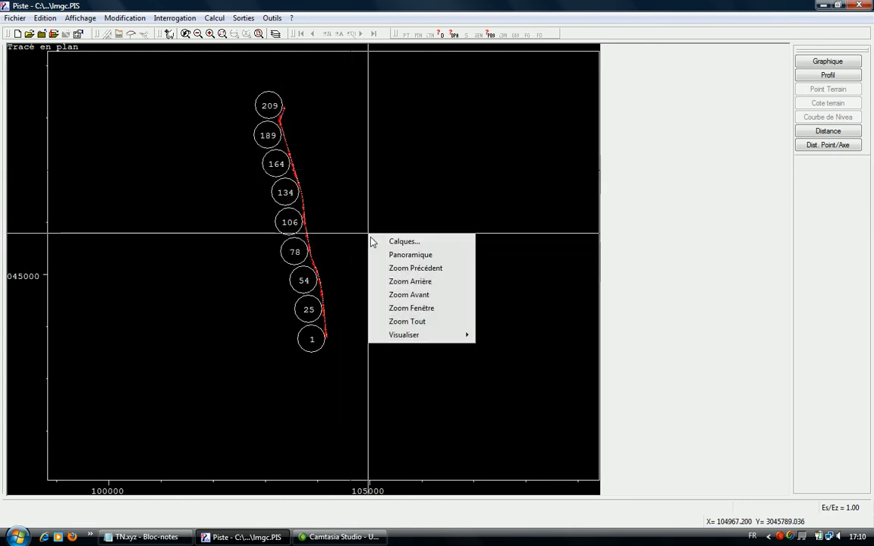
pyautogui.click(400, 309)
pyautogui.moveTo(328, 343); pyautogui.dragTo(321, 326)
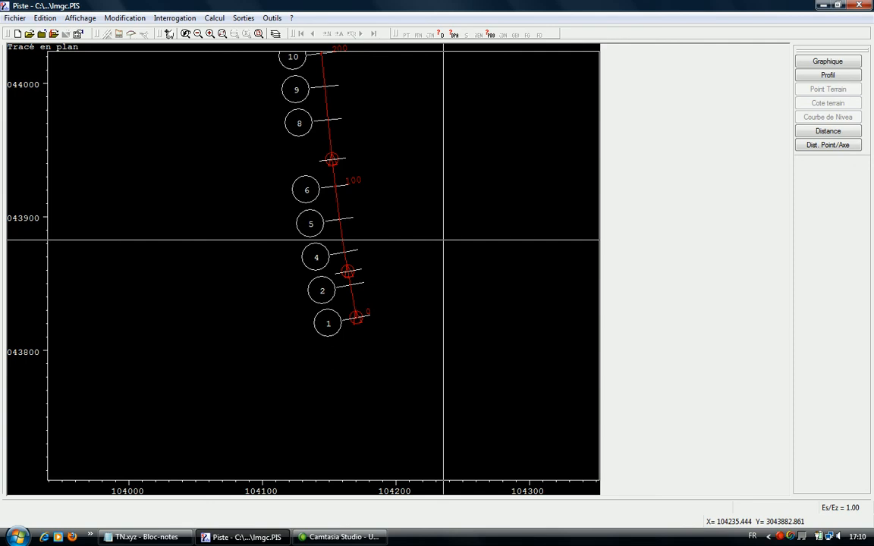
pyautogui.rightClick(357, 318)
pyautogui.click(395, 392)
pyautogui.click(373, 352)
pyautogui.click(325, 264)
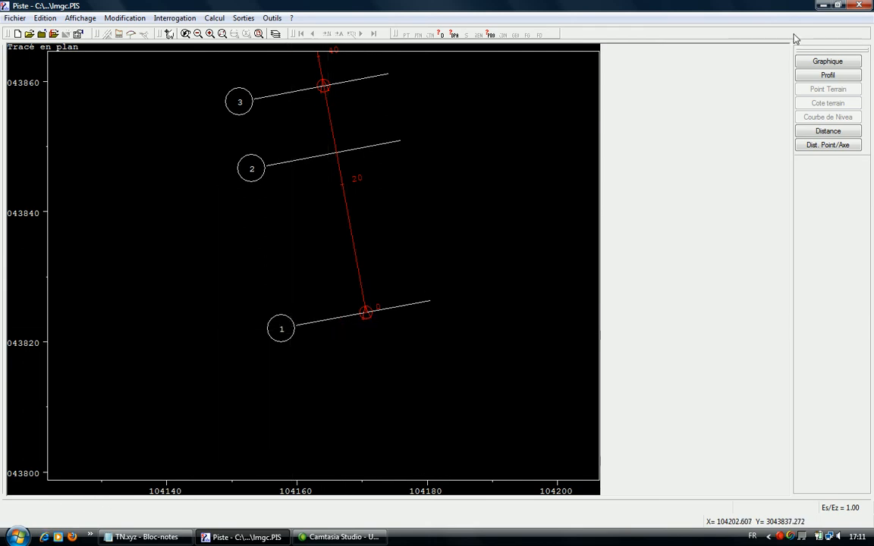
# Switch to TN.xyz in Notepad and insert about 28 blank lines above the first point.
pyautogui.click(824, 5)
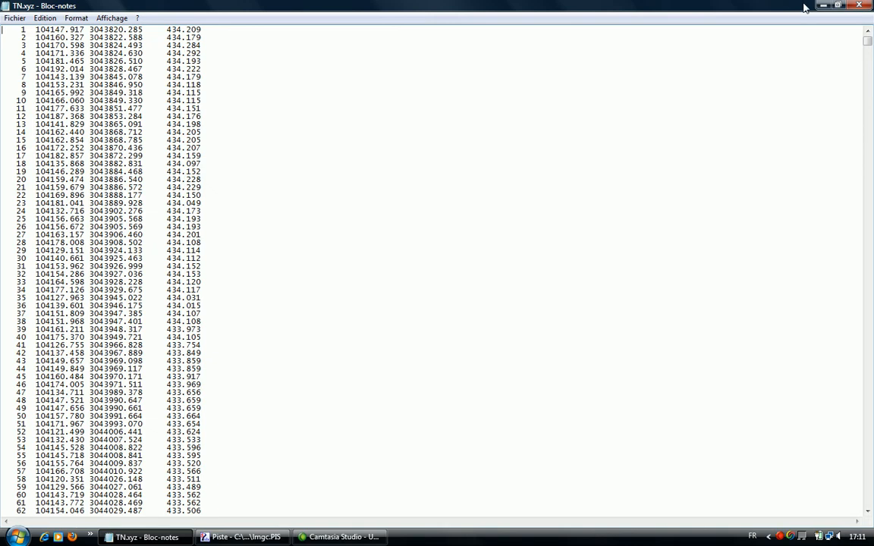
pyautogui.click(10, 32)
pyautogui.press('Return')
pyautogui.press('Return')
pyautogui.press('Return')
pyautogui.press('Return')
pyautogui.press('Return')
pyautogui.press('Return')
pyautogui.press('Return')
pyautogui.press('Return')
pyautogui.press('Return')
pyautogui.press('Return')
pyautogui.press('Return')
pyautogui.press('Return')
pyautogui.press('Return')
pyautogui.press('Return')
pyautogui.press('Return')
pyautogui.press('Return')
pyautogui.press('Return')
pyautogui.press('Return')
pyautogui.press('Return')
pyautogui.press('Return')
pyautogui.press('Return')
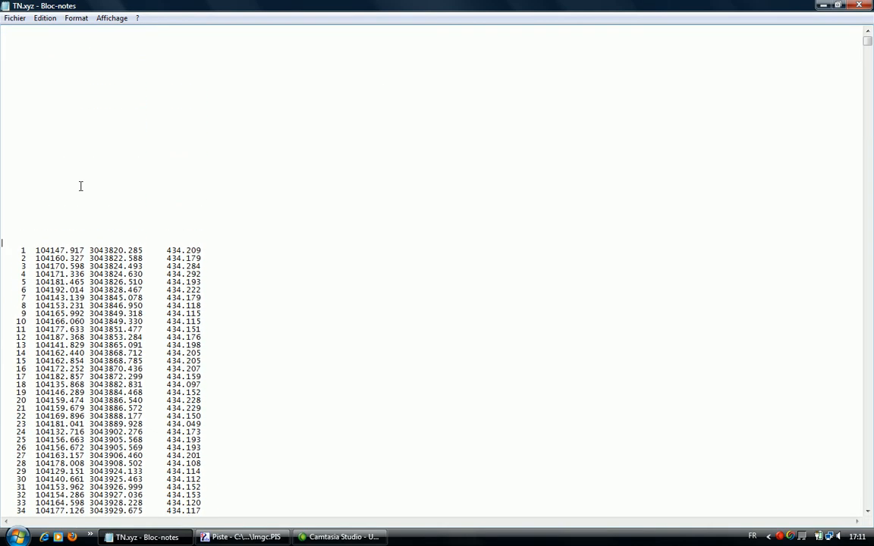
# Enter "1 0.00" on the very first line of the file as the number and chainage of profile 1.
pyautogui.press('Up')
pyautogui.press('Up')
pyautogui.press('Up')
pyautogui.press('Up')
pyautogui.press('Up')
pyautogui.press('Up')
pyautogui.press('Up')
pyautogui.press('Up')
pyautogui.press('Up')
pyautogui.press('Up')
pyautogui.press('Up')
pyautogui.press('Up')
pyautogui.press('Up')
pyautogui.press('Up')
pyautogui.press('Up')
pyautogui.press('Up')
pyautogui.press('Up')
pyautogui.press('Up')
pyautogui.press('Up')
pyautogui.press('Up')
pyautogui.write('1 0.00')
pyautogui.press('Return')
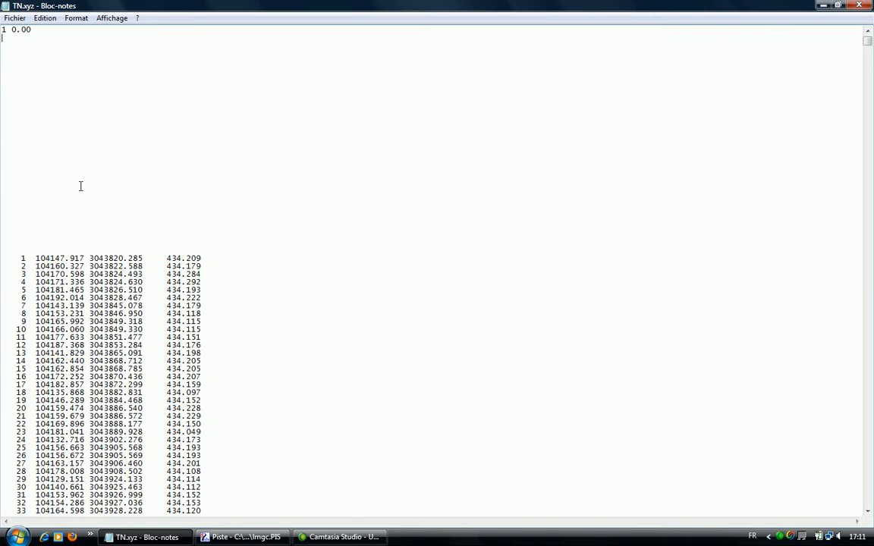
# Enter the first profile's points on the second line: -20.00 98.97 -15.78 98.87 -10.57 98.50 -5.02 98.55 0.00 98.60 5.04 98.55 10.85 98.67.
pyautogui.write('-20.00 98.97 -15.78')
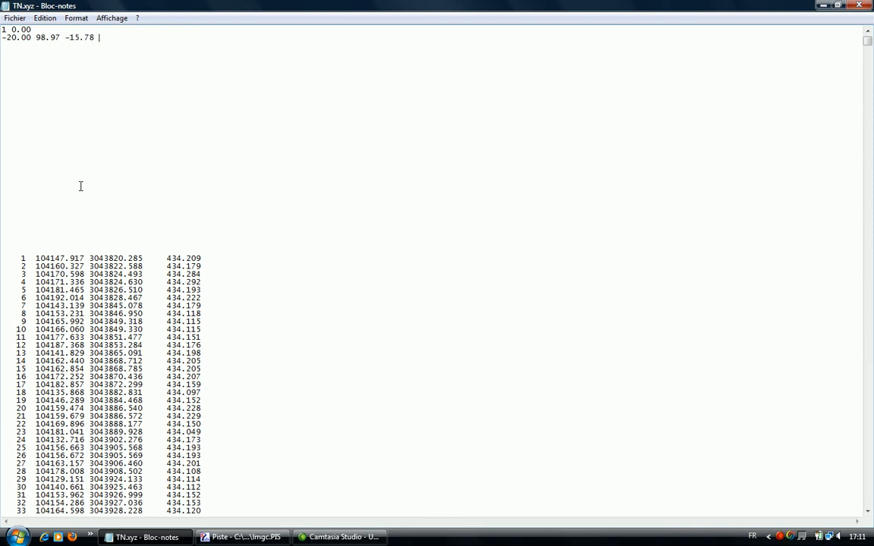
pyautogui.write(' 98.87 -10.5')
pyautogui.write('7 98.50 -5.02')
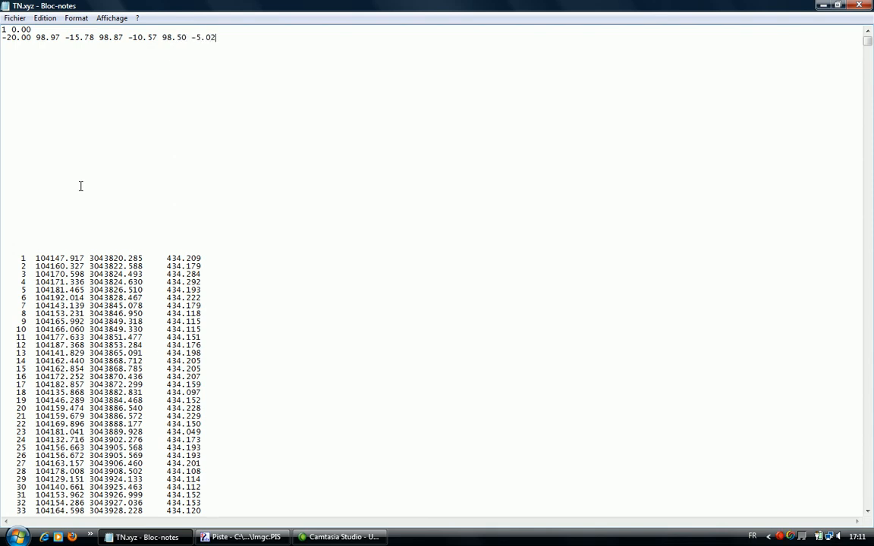
pyautogui.write(' 98.55 0.00 98.60 5.04 ')
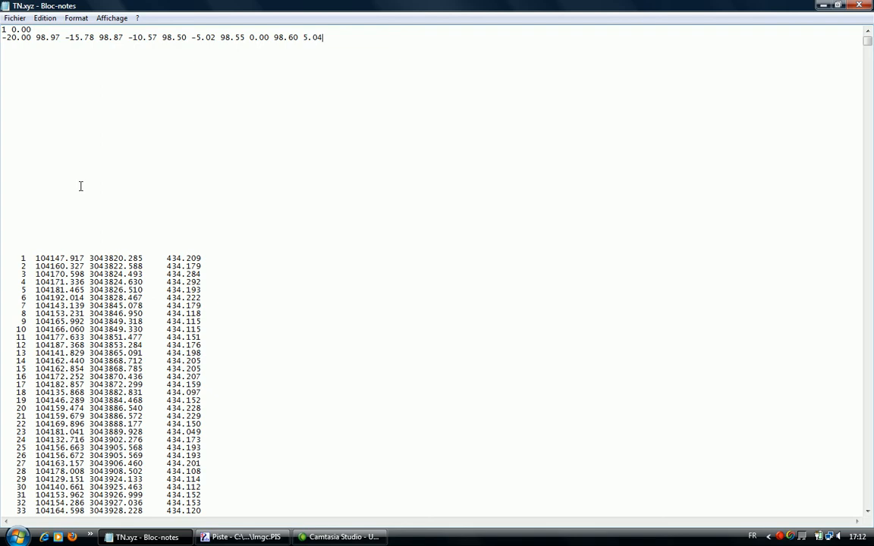
pyautogui.write('98.55 10.85 98.67')
pyautogui.press('Return')
# Start profile 2 with the line "2 25.00" and enter its first point, -21.84 98.95, on the line below.
pyautogui.write('2 ')
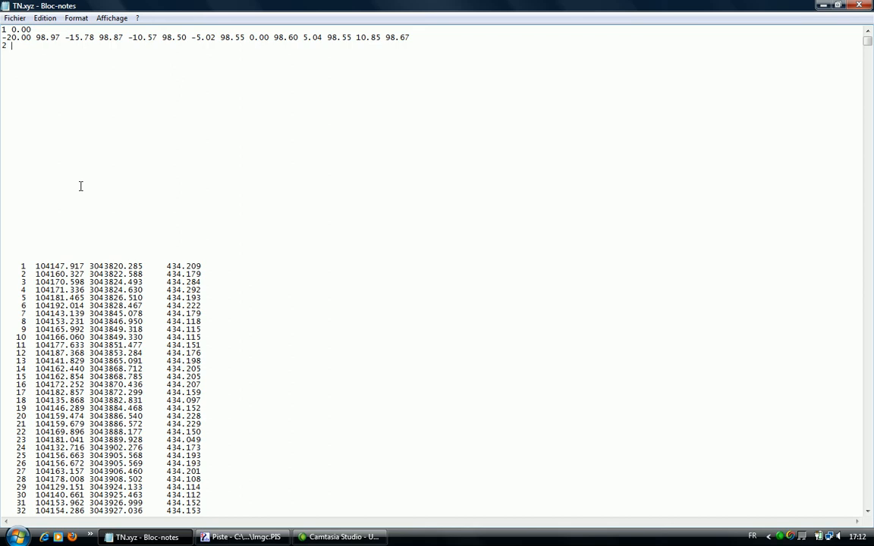
pyautogui.write('25.00')
pyautogui.press('Return')
pyautogui.write('-21.8')
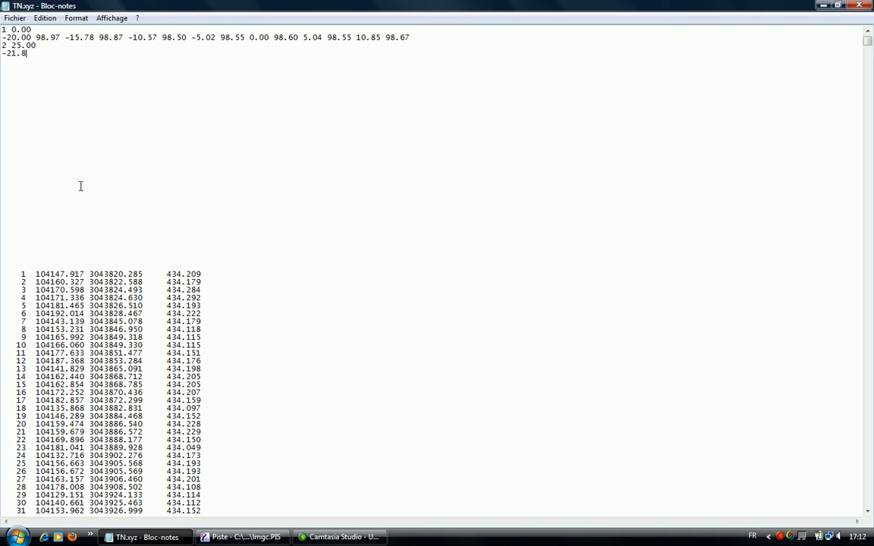
pyautogui.write('4 98.95')
# Delete the two sample profiles and all blank lines above the first point of the coordinate list.
pyautogui.press('Down')
pyautogui.press('Down')
pyautogui.press('Down')
pyautogui.press('Down')
pyautogui.moveTo(19, 260); pyautogui.dragTo(3, 29)
pyautogui.click(3, 20)
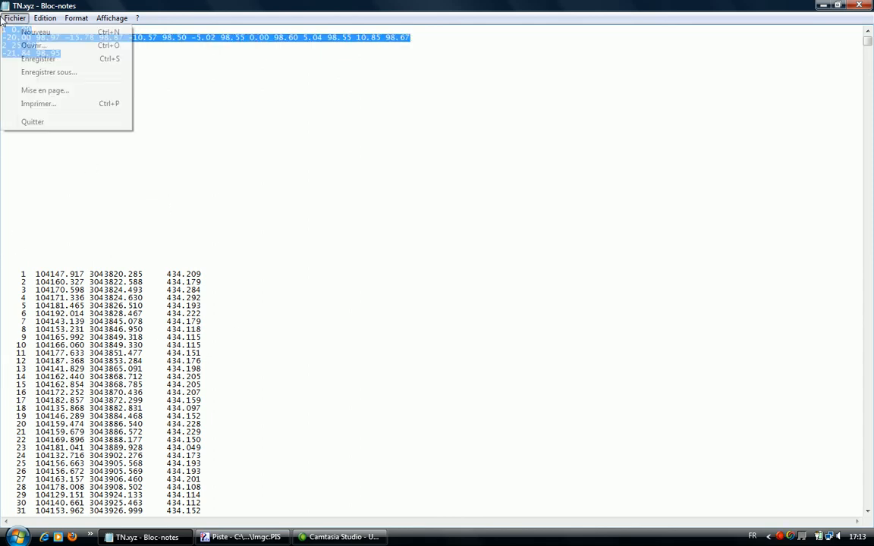
pyautogui.moveTo(291, 189); pyautogui.dragTo(2, 28)
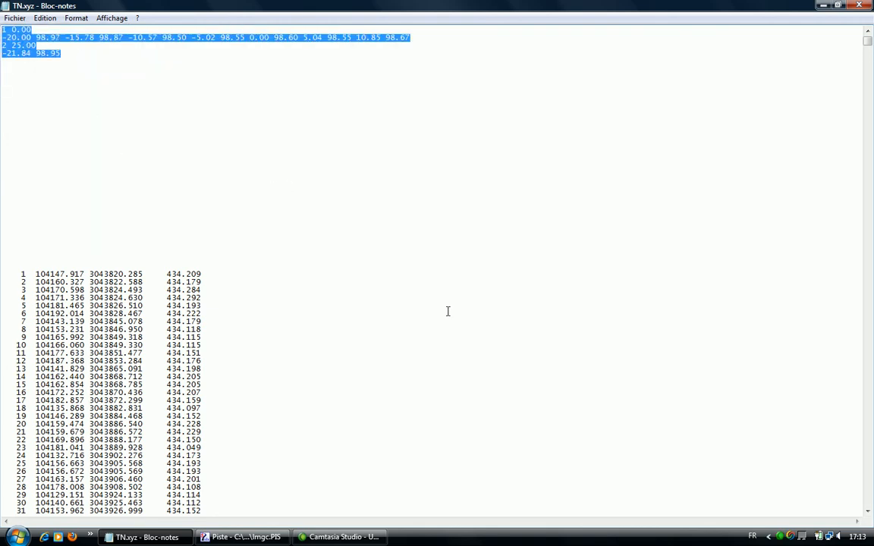
pyautogui.press('Delete')
pyautogui.press('Delete')
pyautogui.press('Delete')
pyautogui.press('Delete')
pyautogui.press('Delete')
pyautogui.press('Delete')
pyautogui.press('Delete')
pyautogui.press('Delete')
pyautogui.press('Delete')
pyautogui.press('Delete')
pyautogui.press('Delete')
pyautogui.press('Delete')
pyautogui.press('Delete')
pyautogui.press('Delete')
pyautogui.press('Delete')
pyautogui.press('Delete')
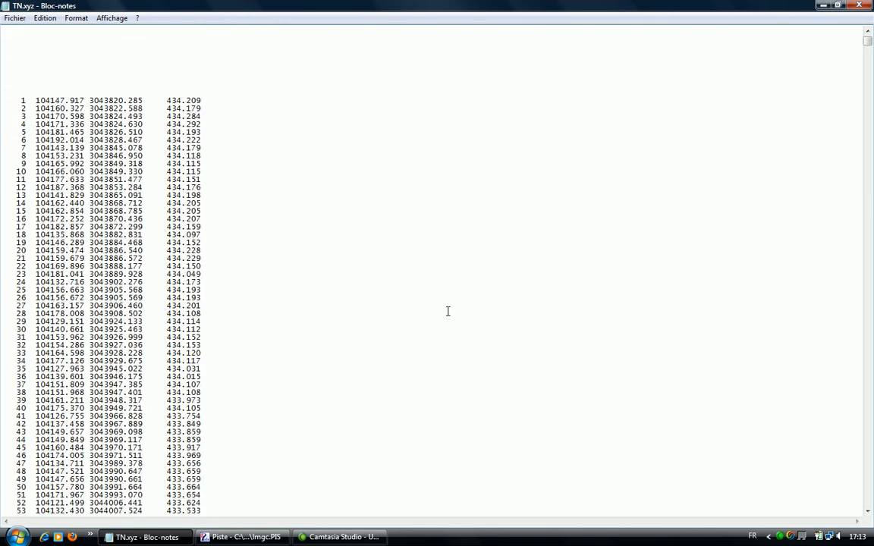
pyautogui.press('Delete')
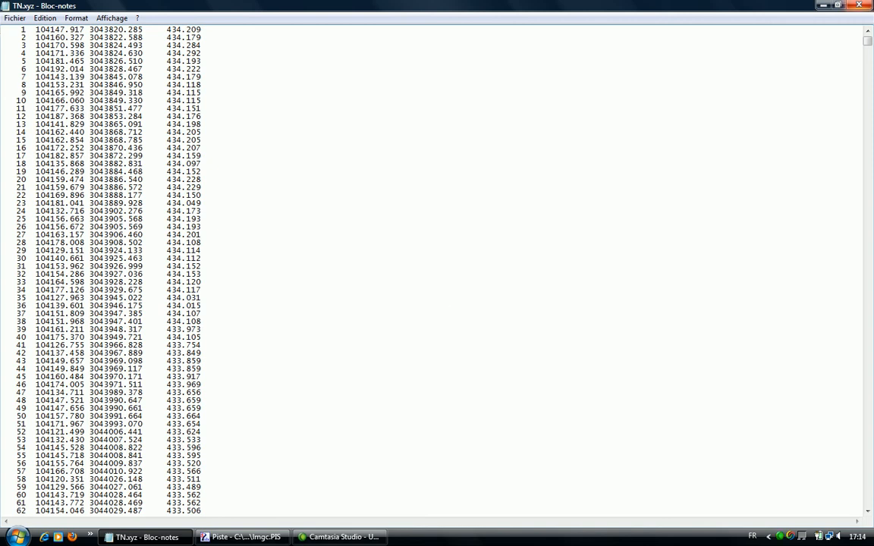
# Close TN.xyz in Notepad without saving the modifications.
pyautogui.click(859, 5)
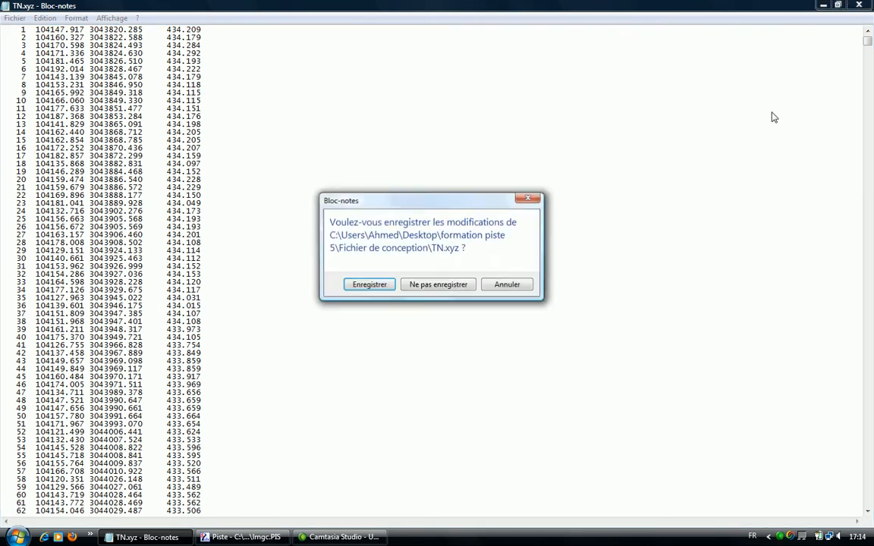
pyautogui.click(508, 284)
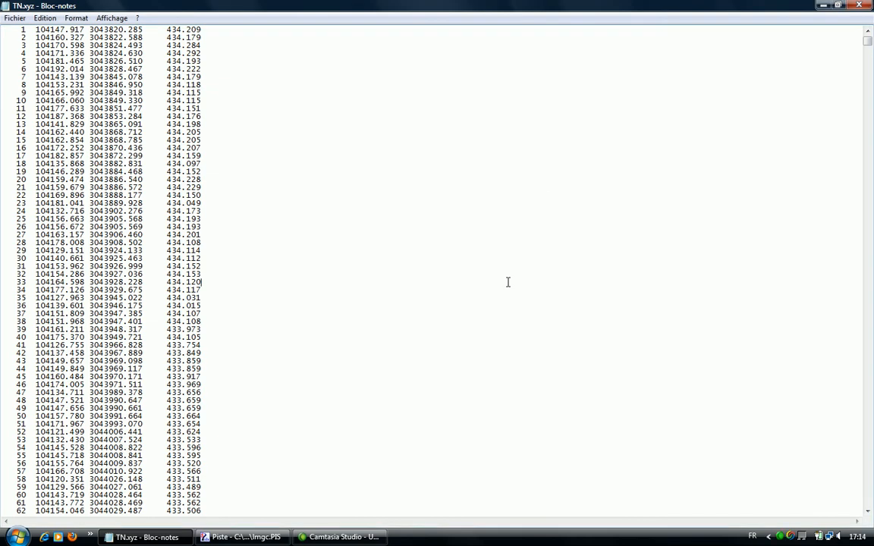
pyautogui.click(859, 5)
pyautogui.click(439, 286)
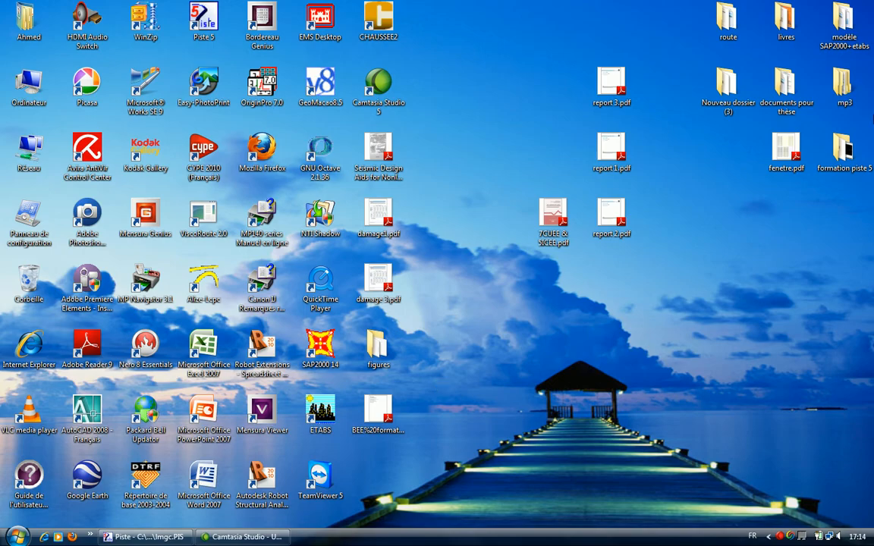
# In the formation piste 5 folder's Fichier de conception subfolder, rename the terrain point file as TN.txt.
pyautogui.doubleClick(842, 150)
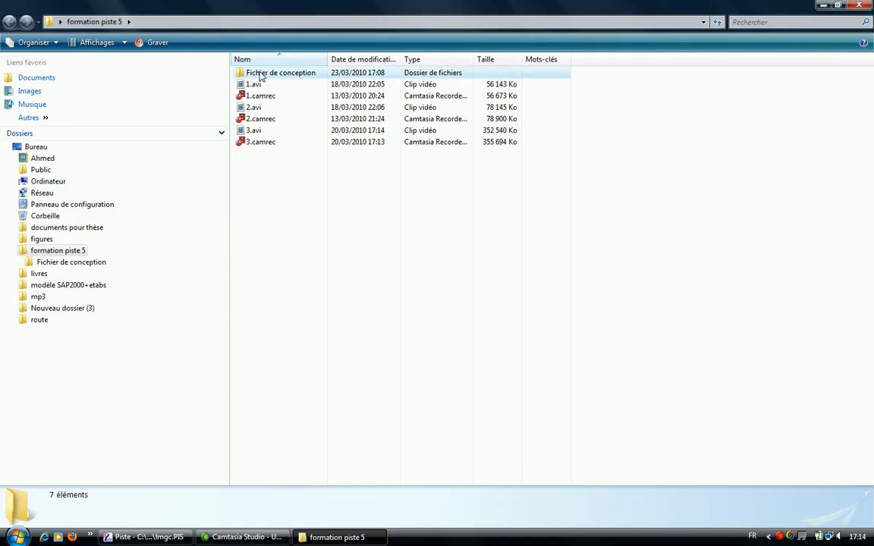
pyautogui.doubleClick(260, 76)
pyautogui.click(262, 181)
pyautogui.click(264, 179)
pyautogui.press('Right')
pyautogui.press('Right')
pyautogui.press('Right')
pyautogui.press('Right')
pyautogui.press('Right')
pyautogui.press('BackSpace')
pyautogui.press('BackSpace')
pyautogui.press('BackSpace')
pyautogui.write('txt')
pyautogui.press('Return')
pyautogui.click(454, 252)
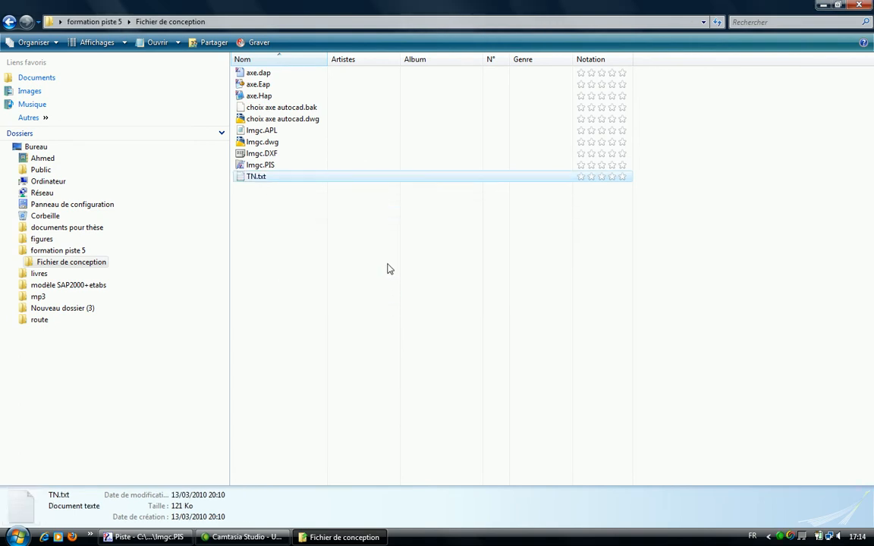
pyautogui.click(387, 269)
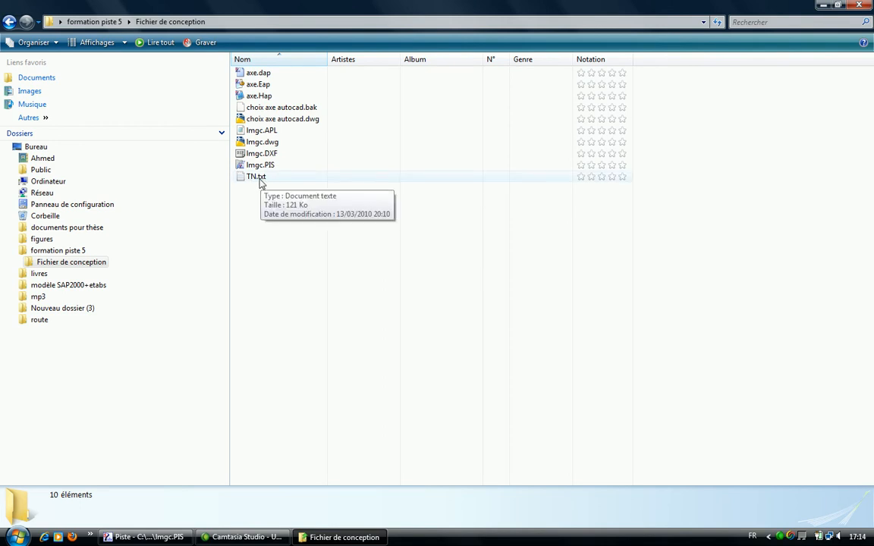
# Check in the advanced folder view options that extensions of known file types are not hidden, and confirm the options.
pyautogui.click(18, 533)
pyautogui.moveTo(68, 435)
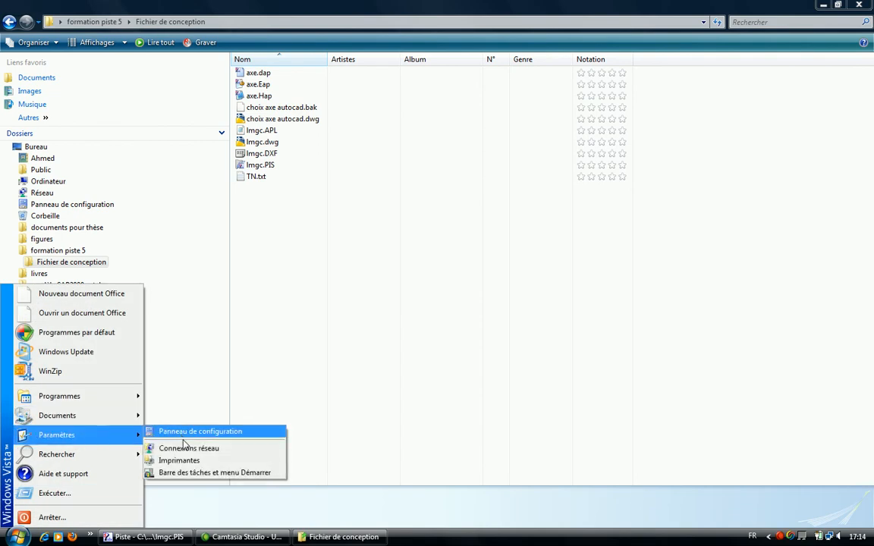
pyautogui.click(209, 431)
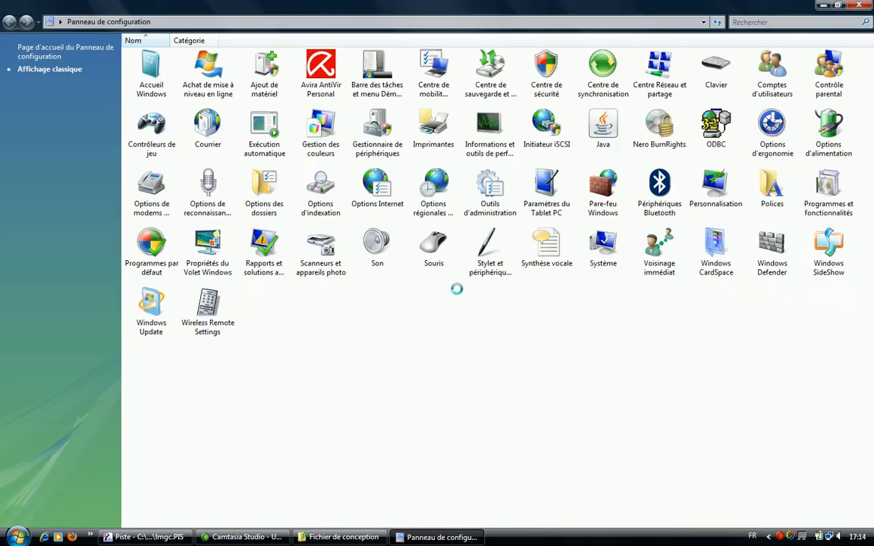
pyautogui.doubleClick(417, 198)
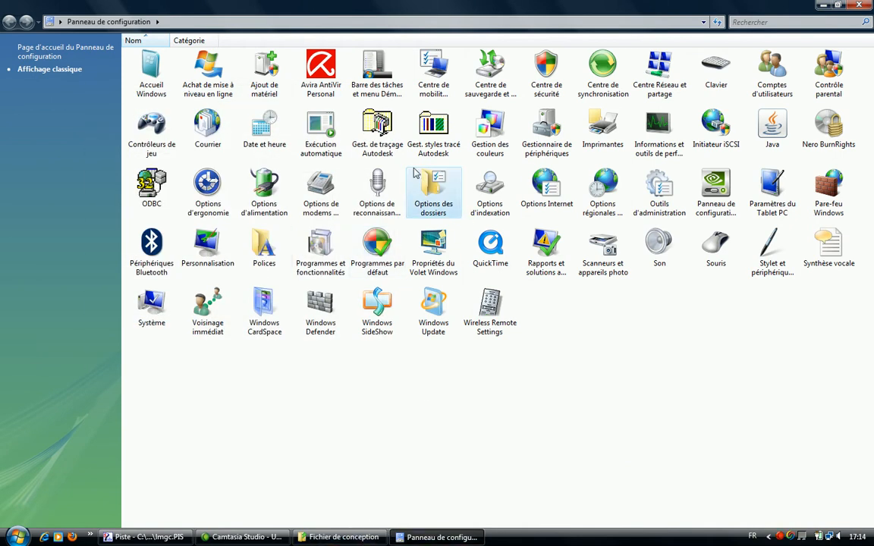
pyautogui.doubleClick(431, 179)
pyautogui.click(136, 110)
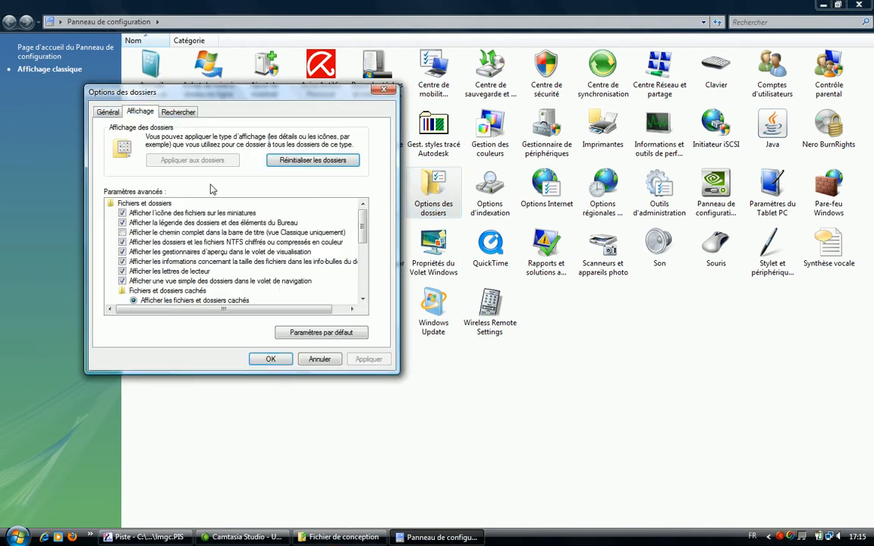
pyautogui.scroll(-3, 326, 265)
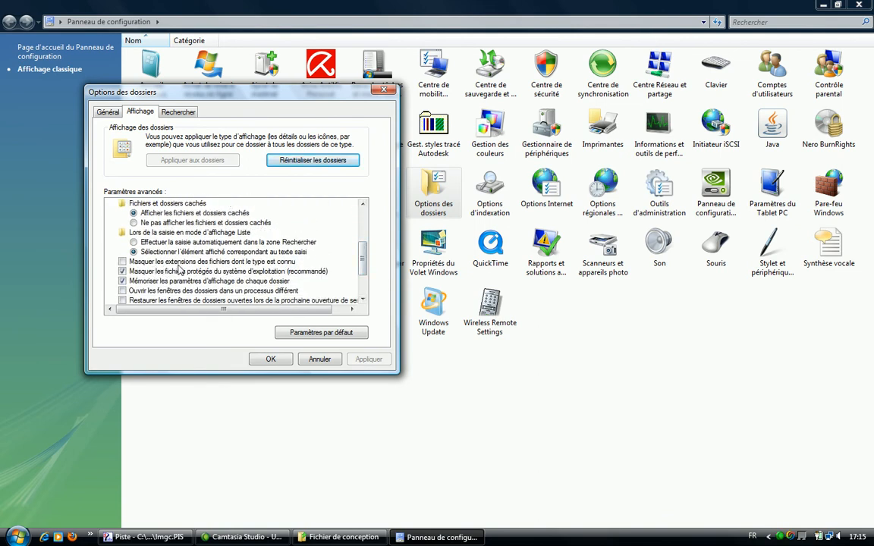
pyautogui.click(121, 270)
pyautogui.click(266, 360)
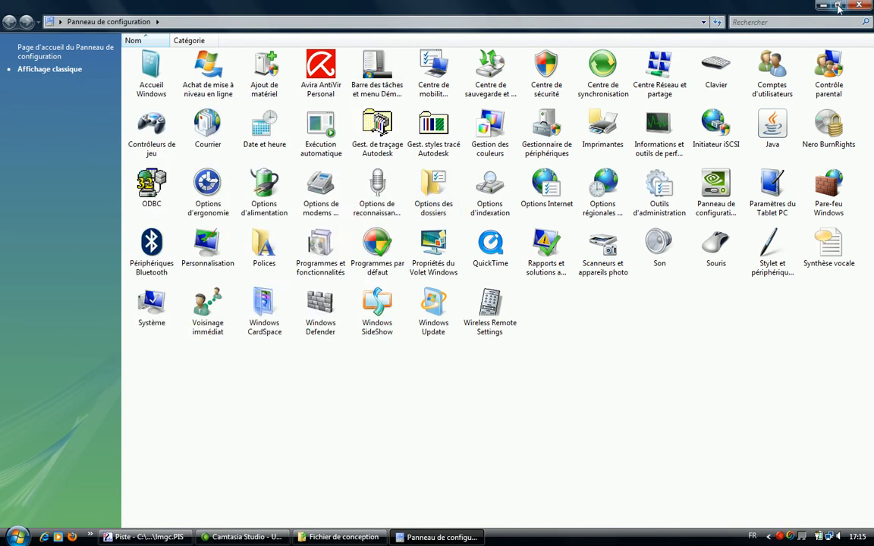
# Return to the desktop and open formation piste 5's Fichier de conception folder to check how the file names are displayed.
pyautogui.click(824, 6)
pyautogui.click(825, 5)
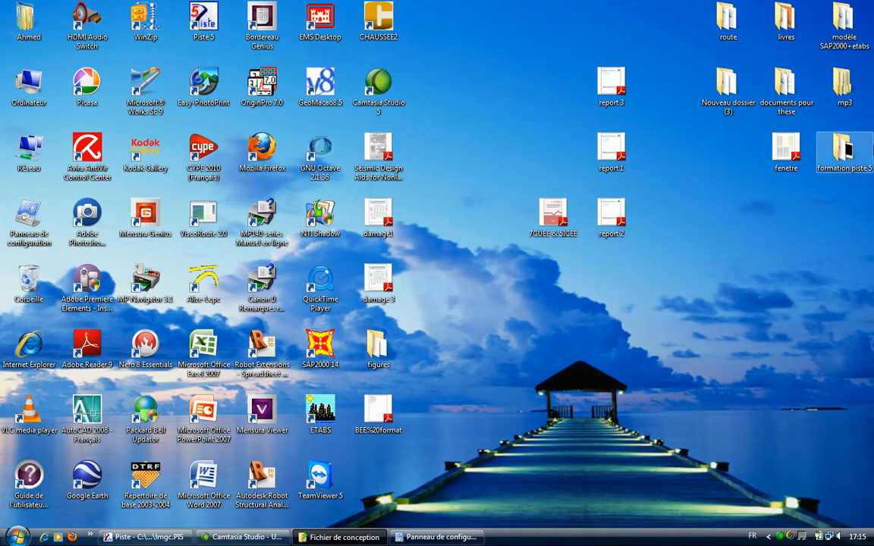
pyautogui.doubleClick(843, 148)
pyautogui.doubleClick(282, 76)
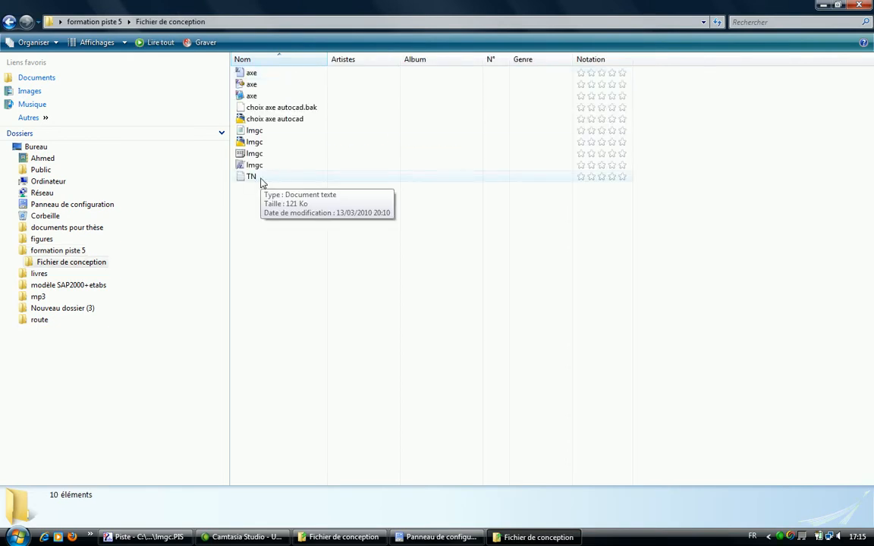
# Turn off hiding of extensions for known file types in the folder options, confirm, and close the Control Panel.
pyautogui.click(436, 538)
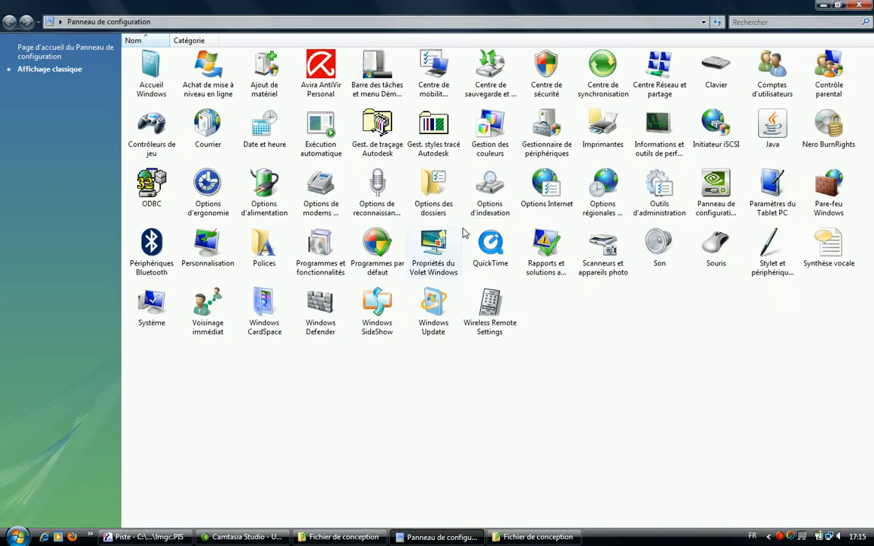
pyautogui.doubleClick(441, 188)
pyautogui.click(182, 153)
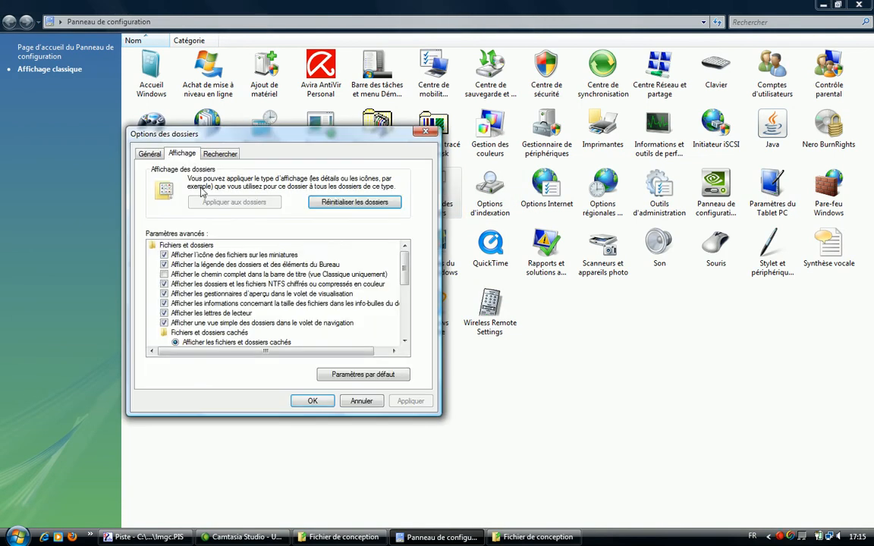
pyautogui.moveTo(406, 262); pyautogui.dragTo(406, 288)
pyautogui.click(164, 333)
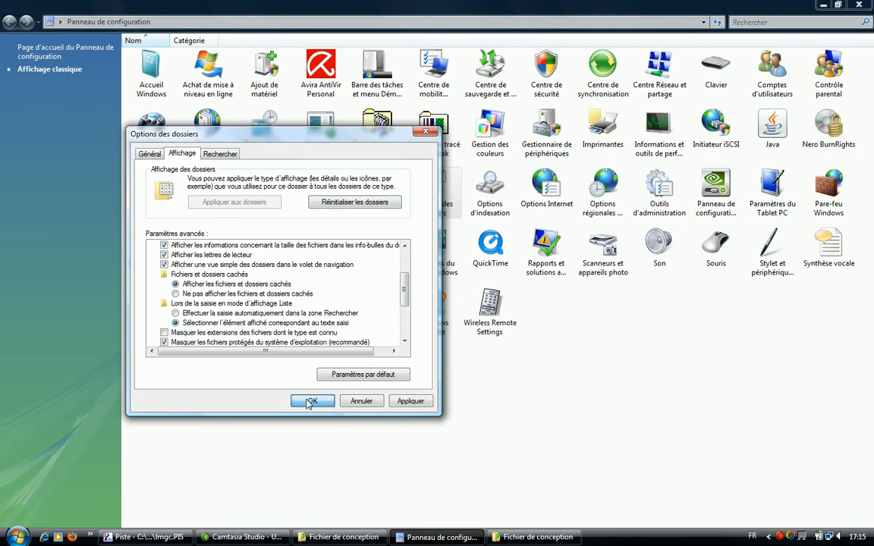
pyautogui.click(312, 400)
pyautogui.click(868, 3)
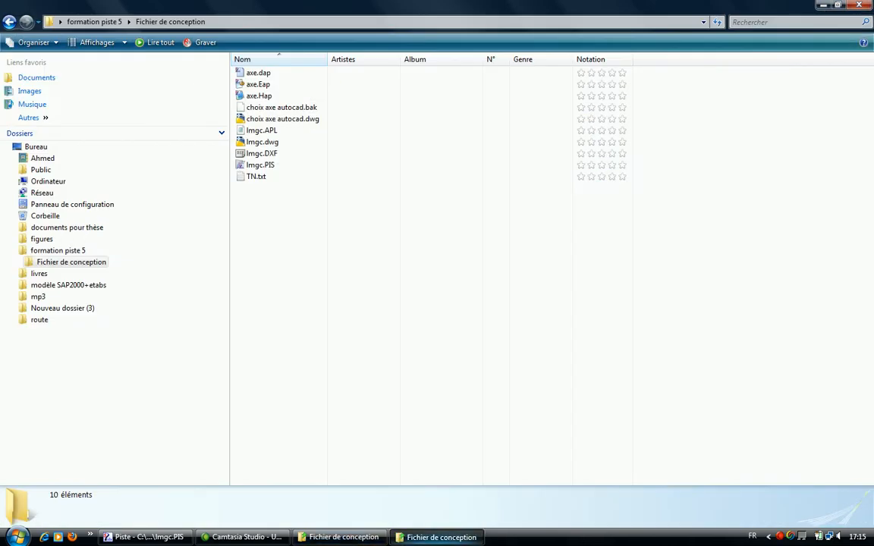
# Rename TN.txt as TN.xyz, accept the extension change, and view the file in Notepad before closing it.
pyautogui.click(256, 178)
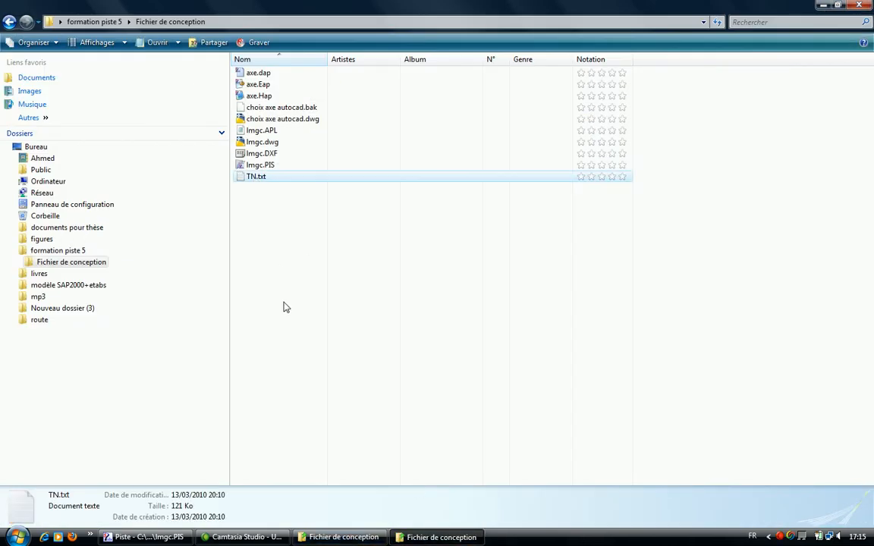
pyautogui.press('F2')
pyautogui.press('Return')
pyautogui.press('Return')
pyautogui.press('Return')
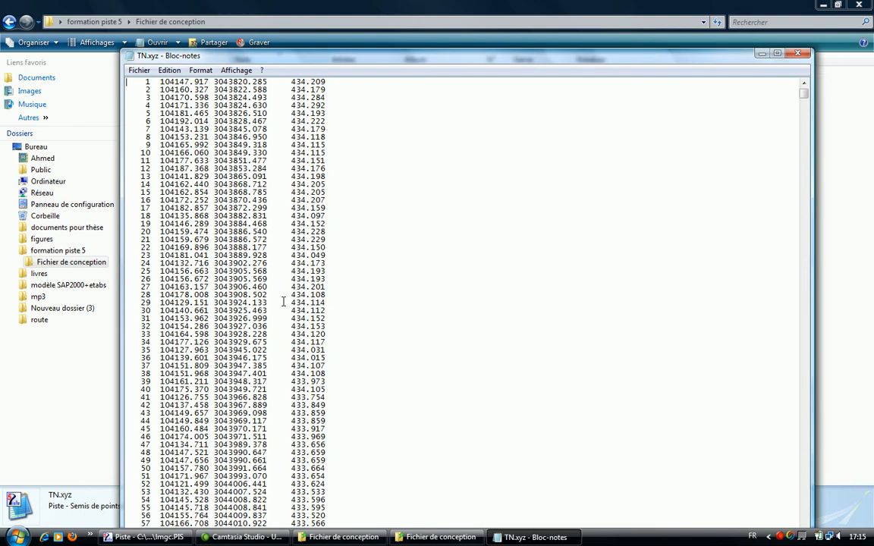
pyautogui.click(798, 53)
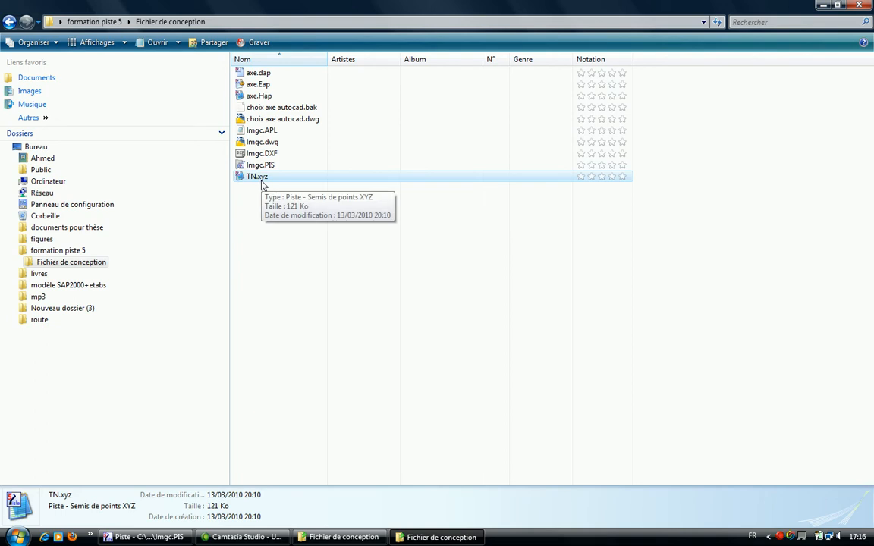
# Switch to Excel and browse for a file to open in the desktop's formation piste 5 > Fichier de conception folder.
pyautogui.click(823, 5)
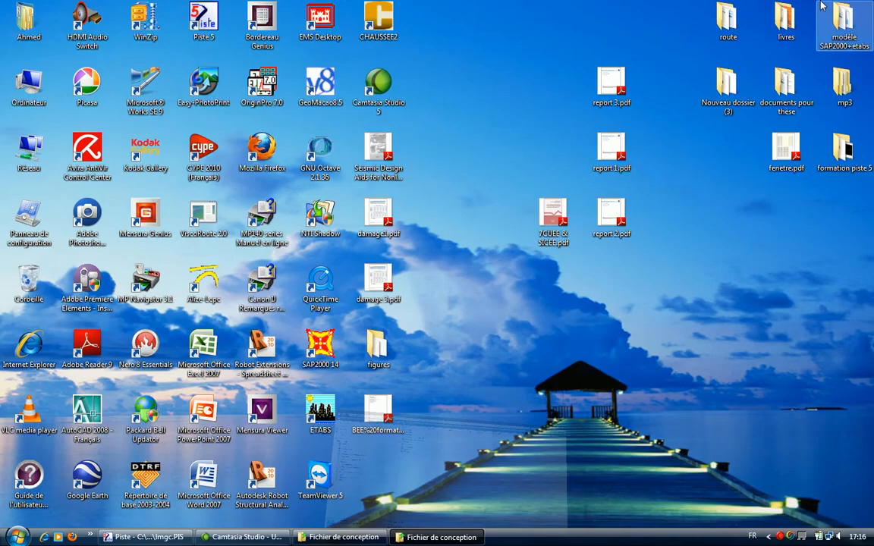
pyautogui.doubleClick(190, 338)
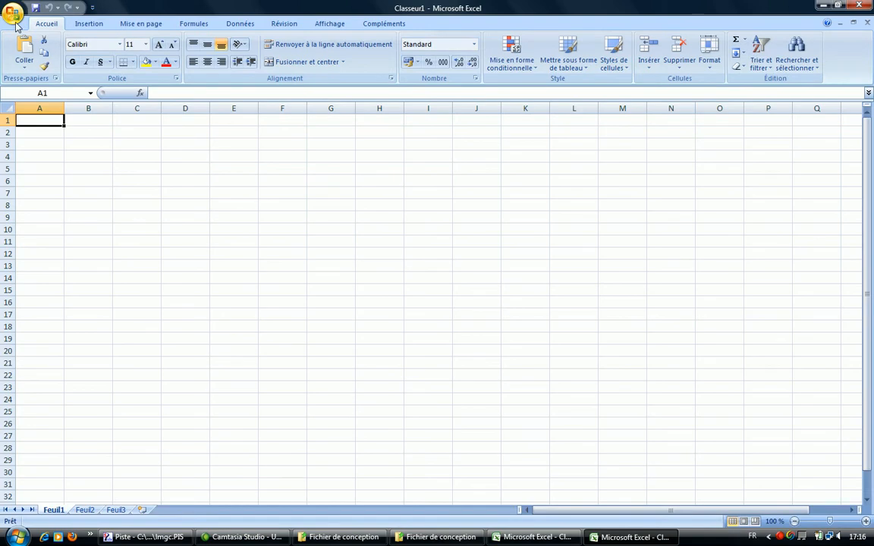
pyautogui.click(15, 21)
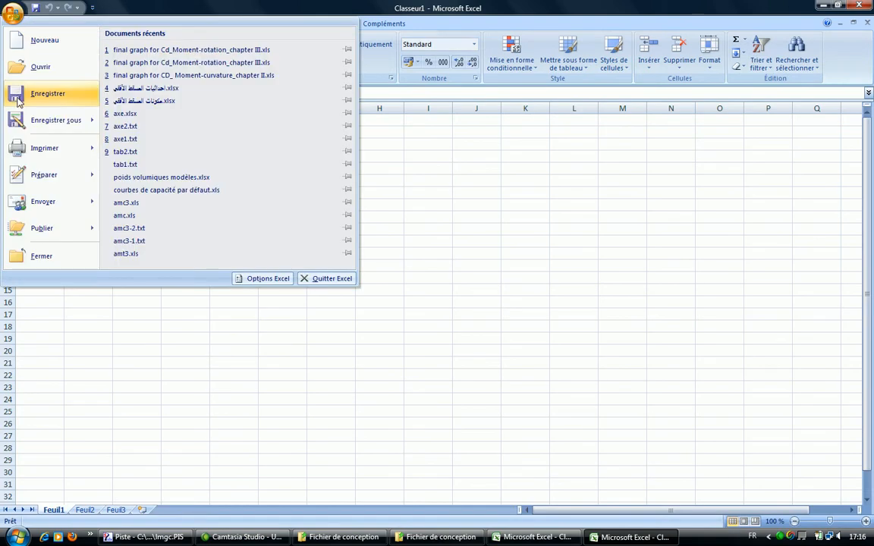
pyautogui.click(39, 67)
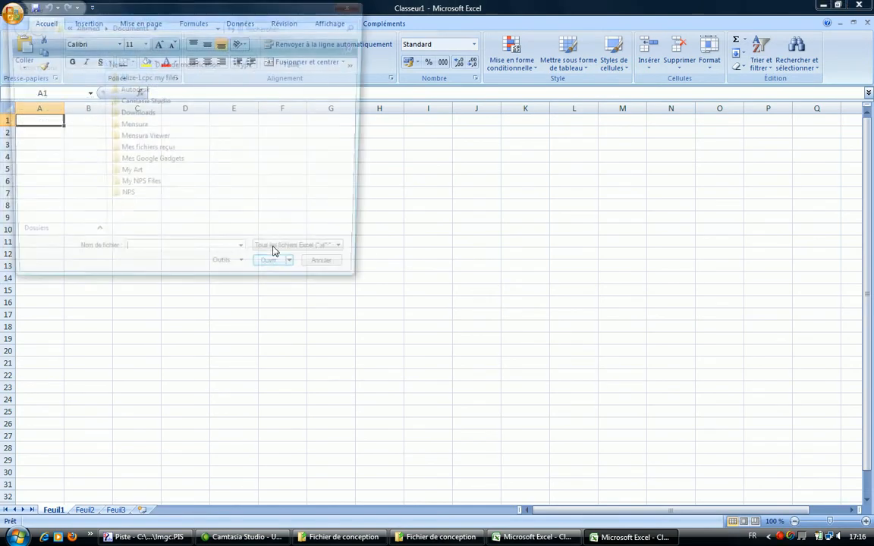
pyautogui.click(34, 122)
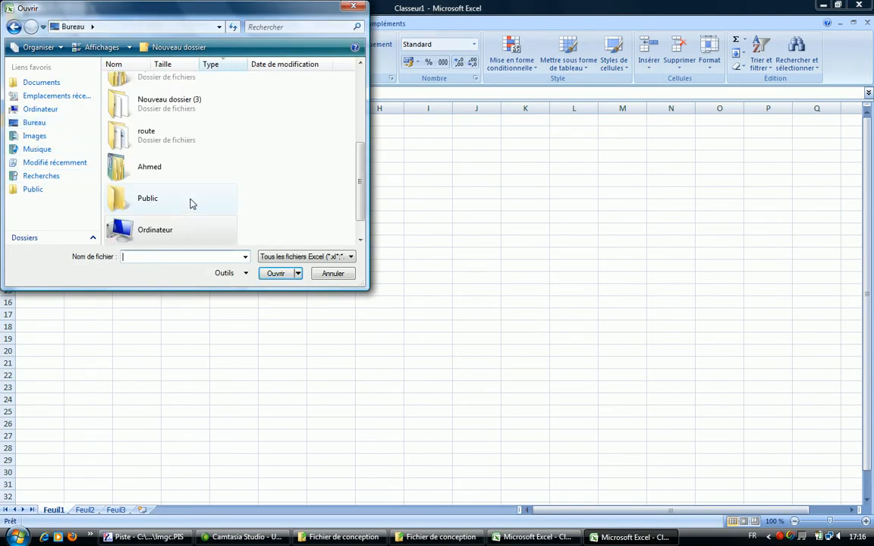
pyautogui.moveTo(360, 187); pyautogui.dragTo(371, 105)
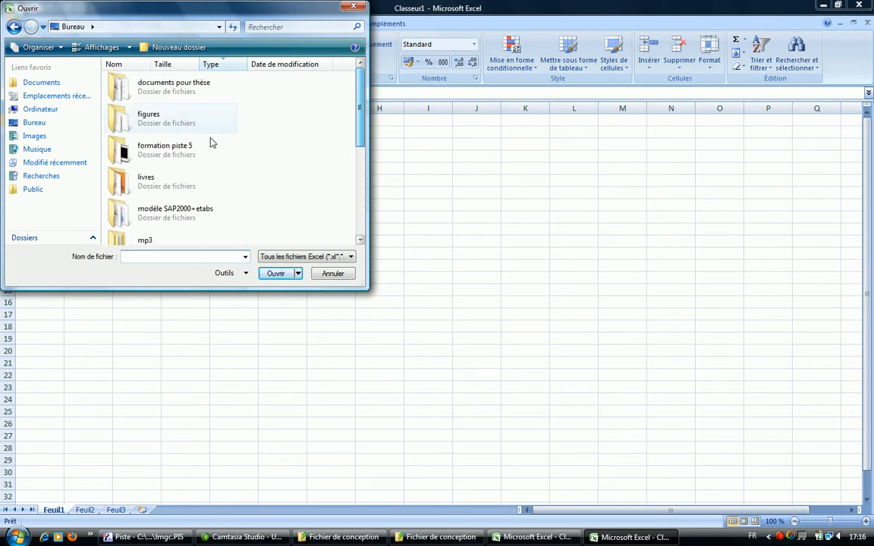
pyautogui.doubleClick(178, 145)
pyautogui.doubleClick(146, 79)
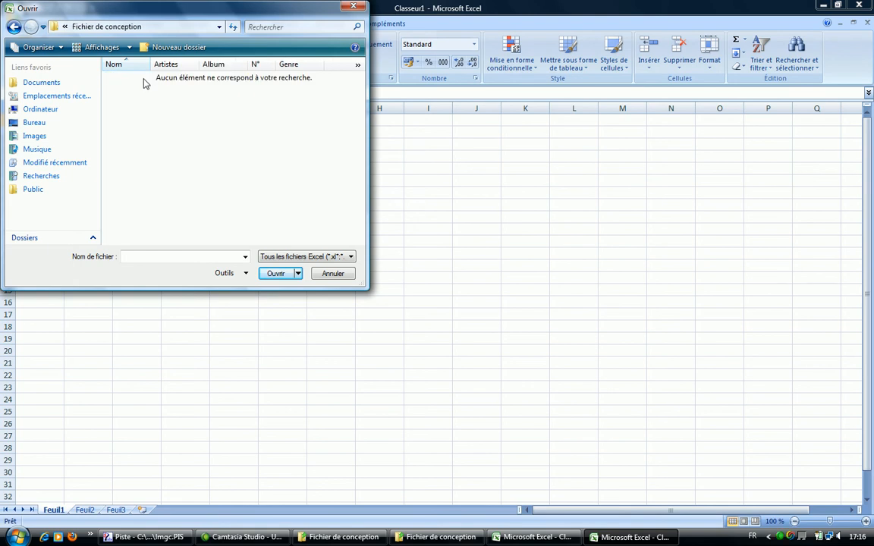
# List all file types and import TN.xyz into Excel as fixed-width text.
pyautogui.click(304, 257)
pyautogui.click(274, 267)
pyautogui.doubleClick(124, 189)
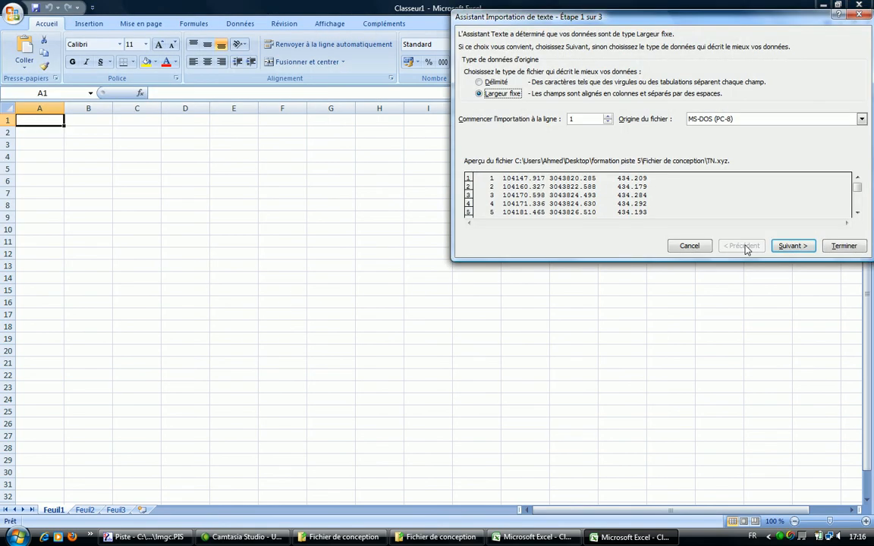
pyautogui.click(790, 246)
pyautogui.click(842, 246)
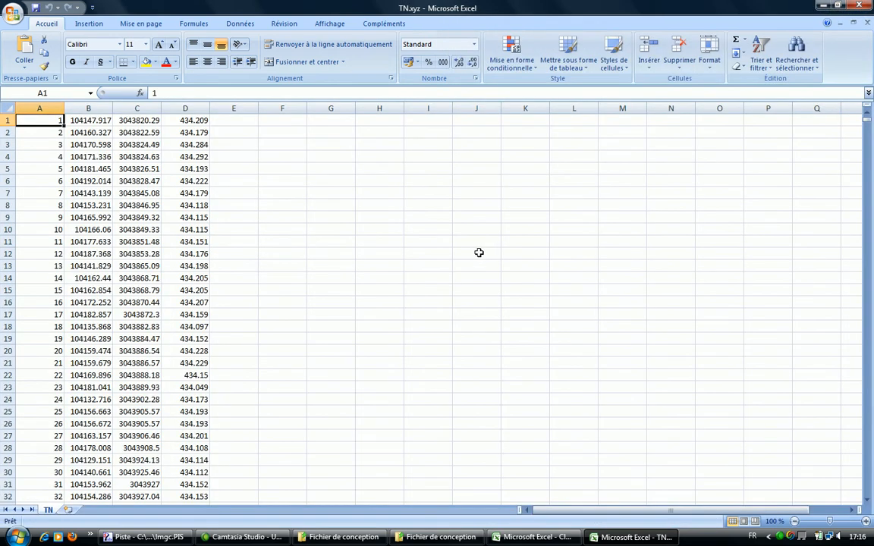
# Save the imported point list on the desktop as levé in the Classeur Excel 97 - 2003 (*.xls) format.
pyautogui.click(477, 252)
pyautogui.click(9, 15)
pyautogui.click(31, 119)
pyautogui.click(34, 122)
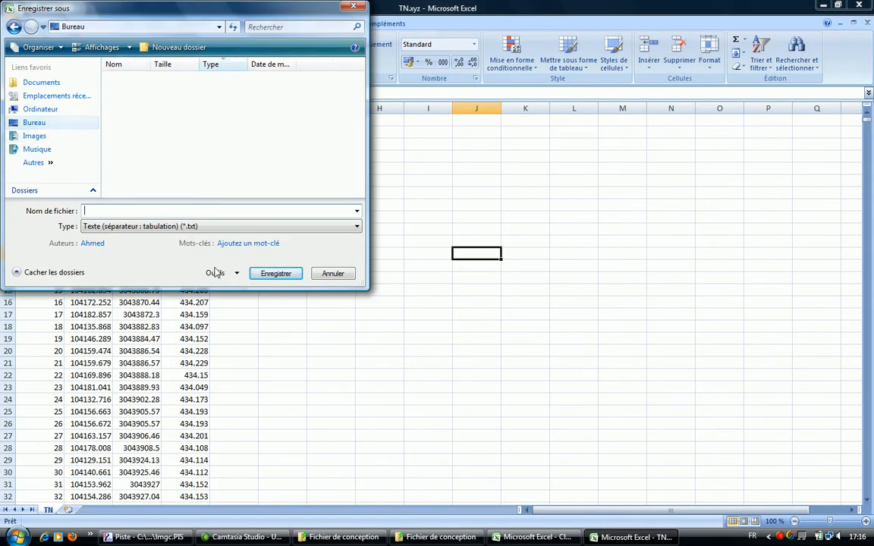
pyautogui.click(205, 226)
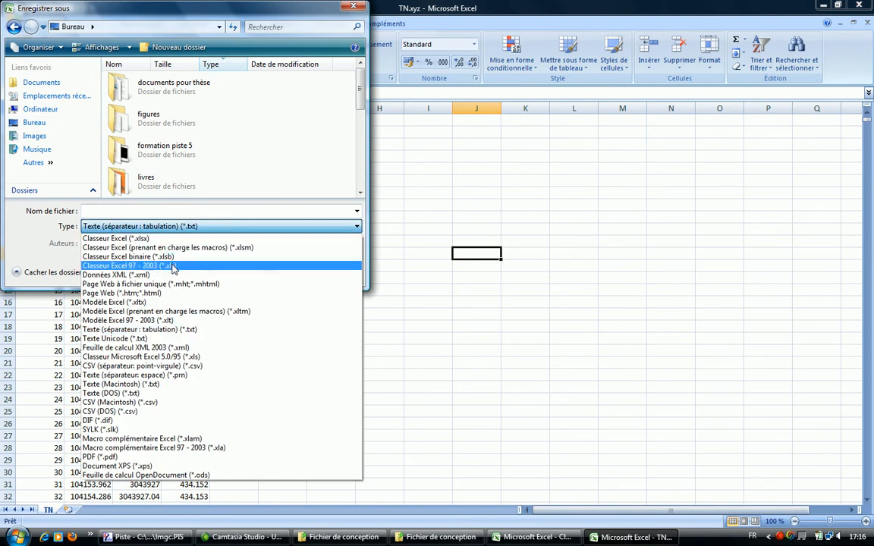
pyautogui.click(129, 265)
pyautogui.click(181, 211)
pyautogui.write('lev')
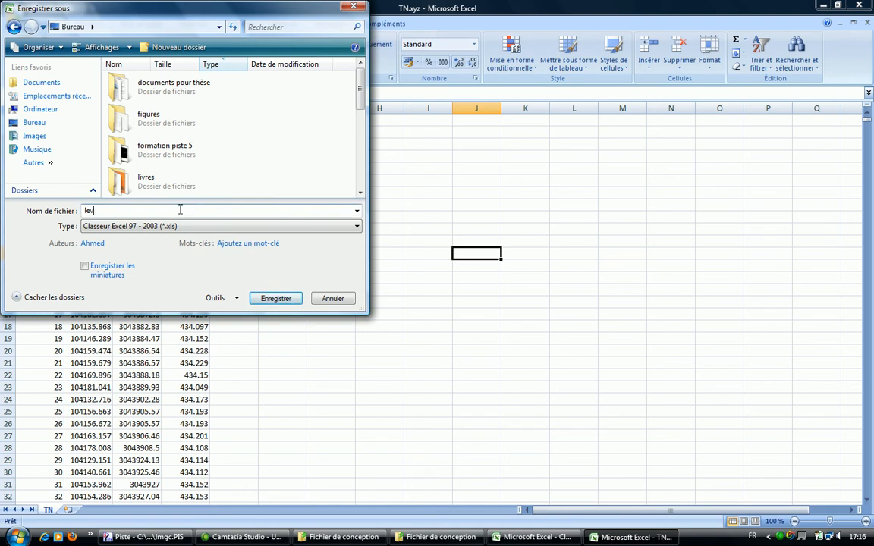
pyautogui.write('é')
pyautogui.click(264, 299)
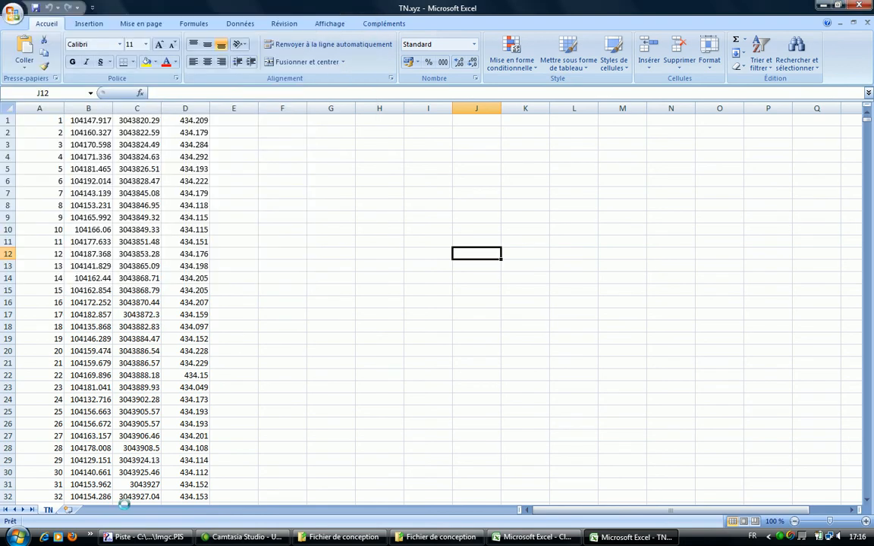
# Try to rename levé.xls on the desktop as levé.txt, accepting the extension change.
pyautogui.click(825, 6)
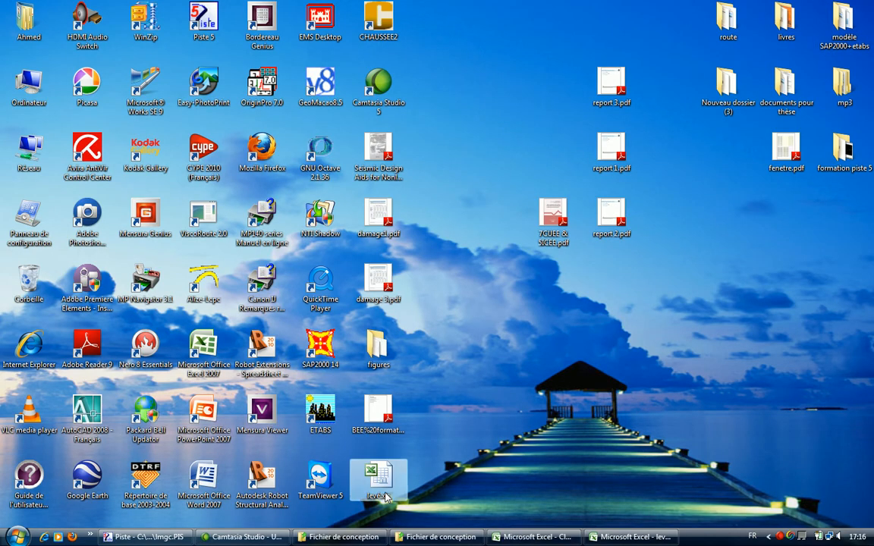
pyautogui.press('F2')
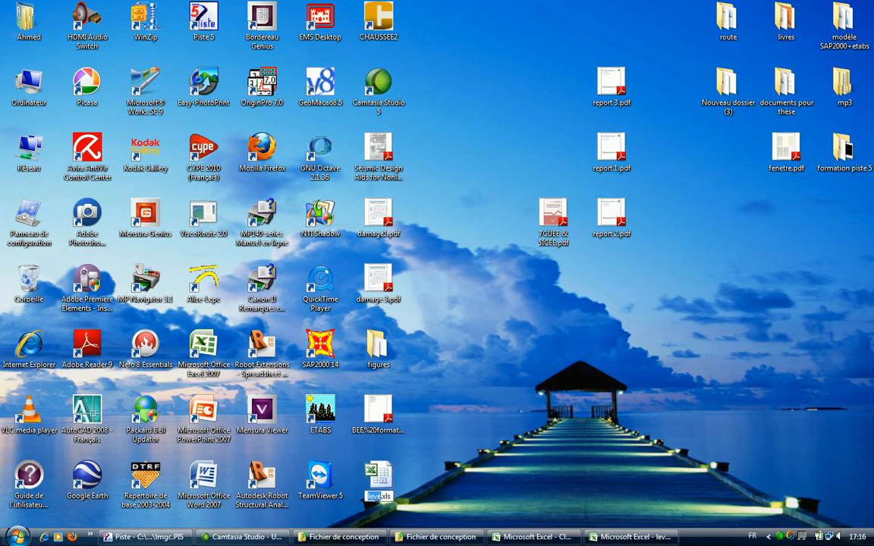
pyautogui.write('txt')
pyautogui.press('Return')
pyautogui.press('Return')
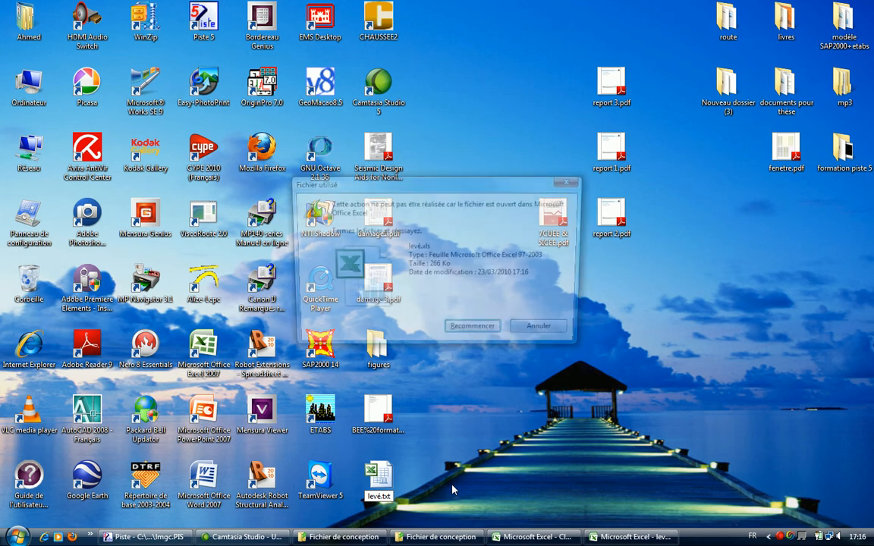
# Close the levé.xls workbook in Excel and retry the pending rename to levé.txt on the desktop.
pyautogui.click(614, 541)
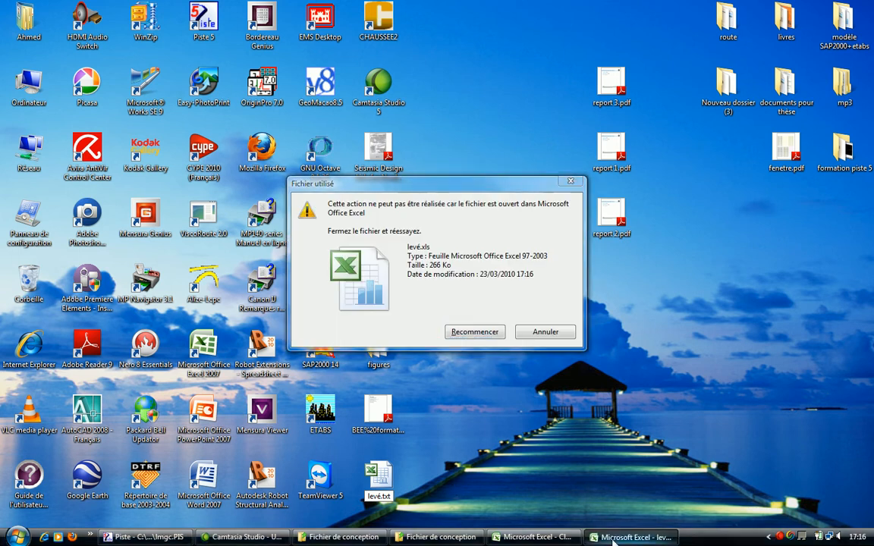
pyautogui.click(867, 22)
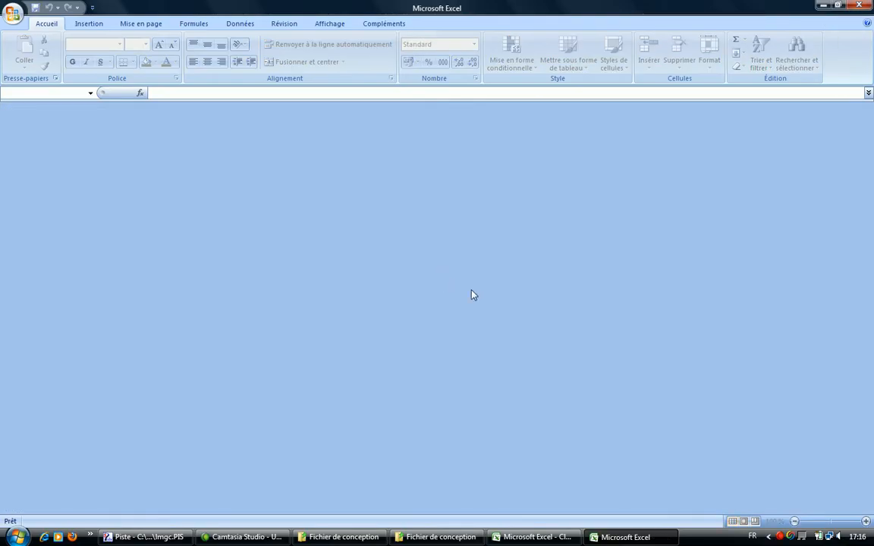
pyautogui.click(441, 538)
pyautogui.click(531, 537)
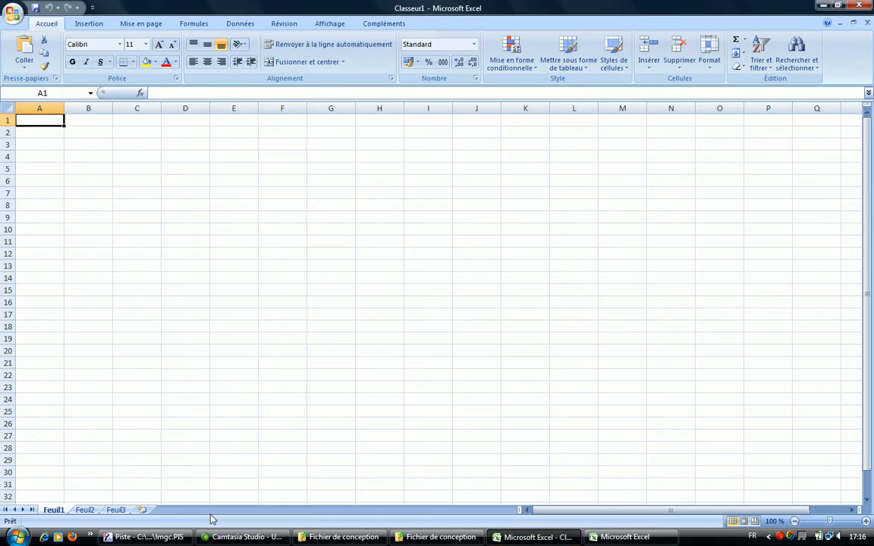
pyautogui.click(90, 536)
pyautogui.click(130, 510)
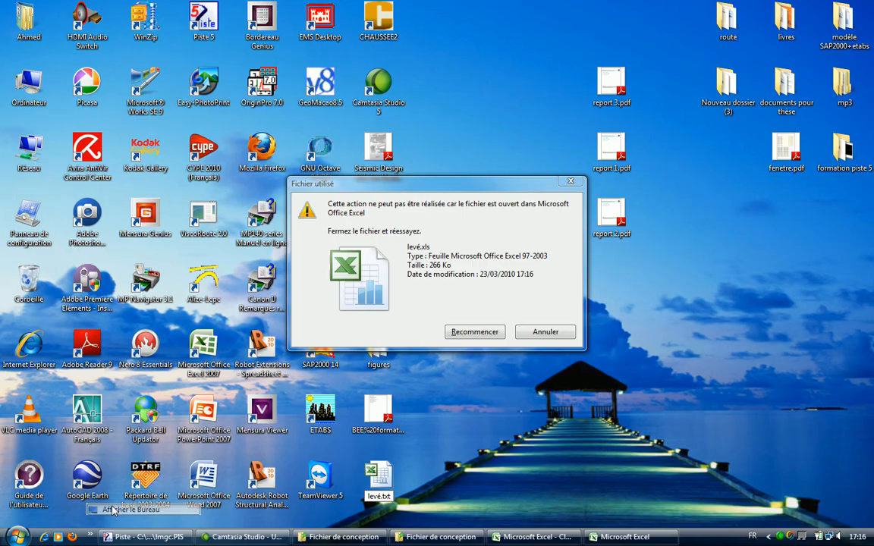
pyautogui.click(477, 336)
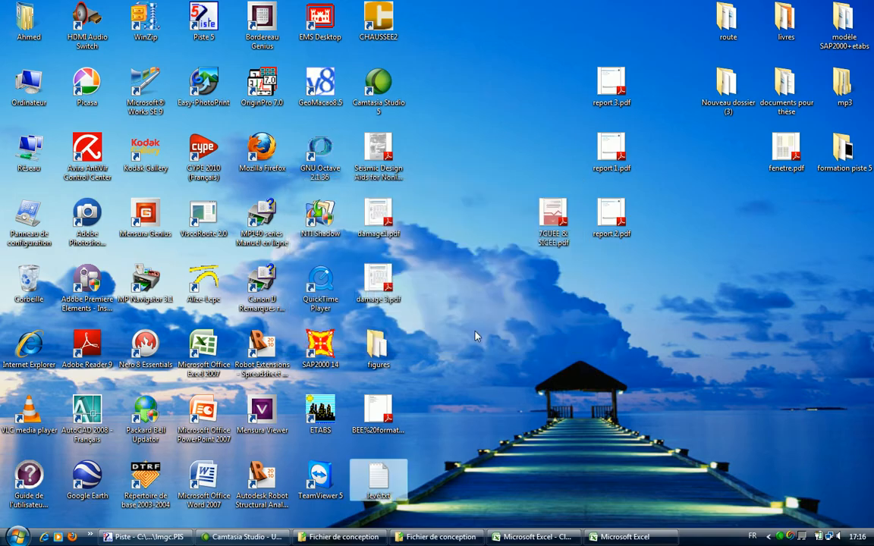
# Open levé.txt in Notepad, examine how its content is displayed, and close it.
pyautogui.doubleClick(402, 480)
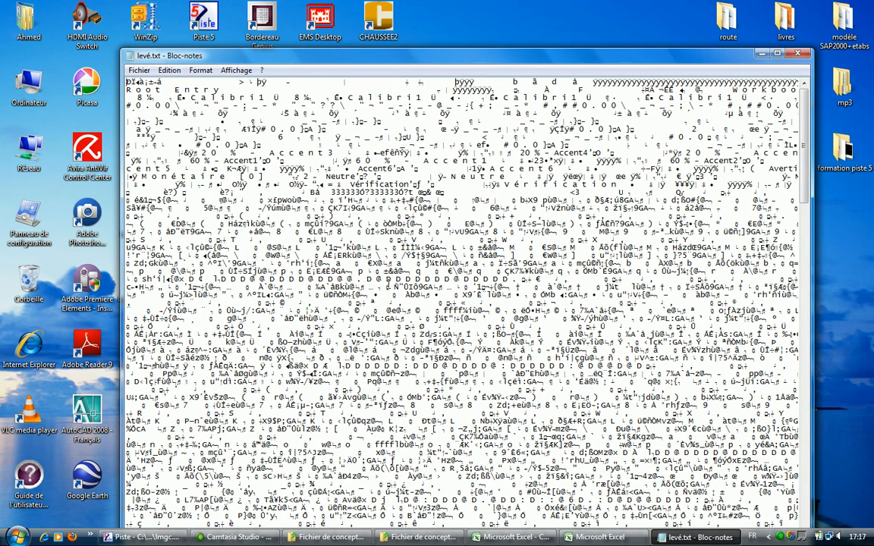
pyautogui.moveTo(464, 59); pyautogui.dragTo(397, 47)
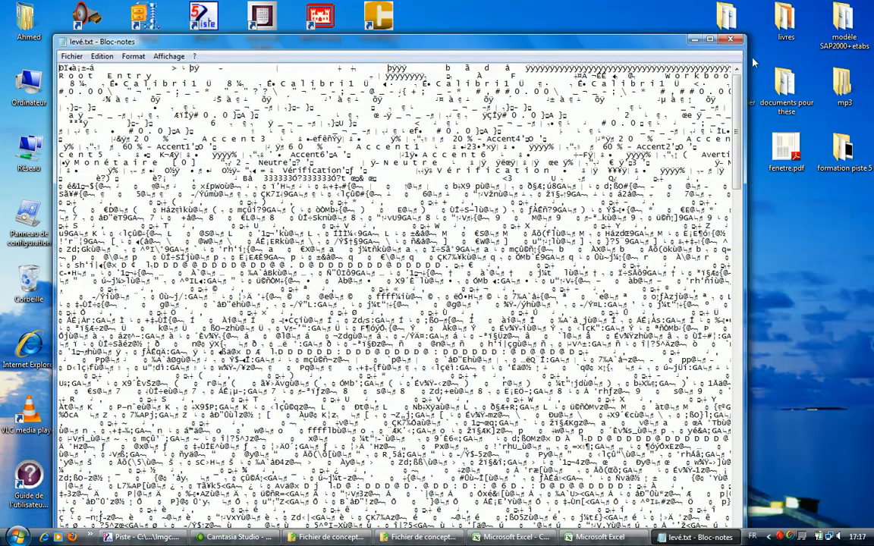
pyautogui.click(734, 40)
# Rename levé.txt back to levé.xls on the desktop, accept the extension change, and open it in Excel.
pyautogui.click(380, 486)
pyautogui.click(381, 493)
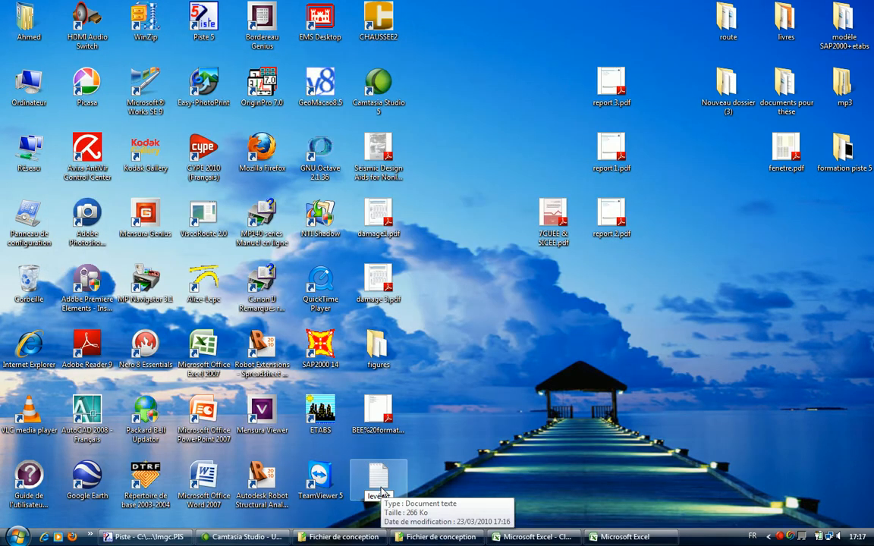
pyautogui.press('BackSpace')
pyautogui.press('BackSpace')
pyautogui.press('BackSpace')
pyautogui.write('xls')
pyautogui.press('Return')
pyautogui.press('Return')
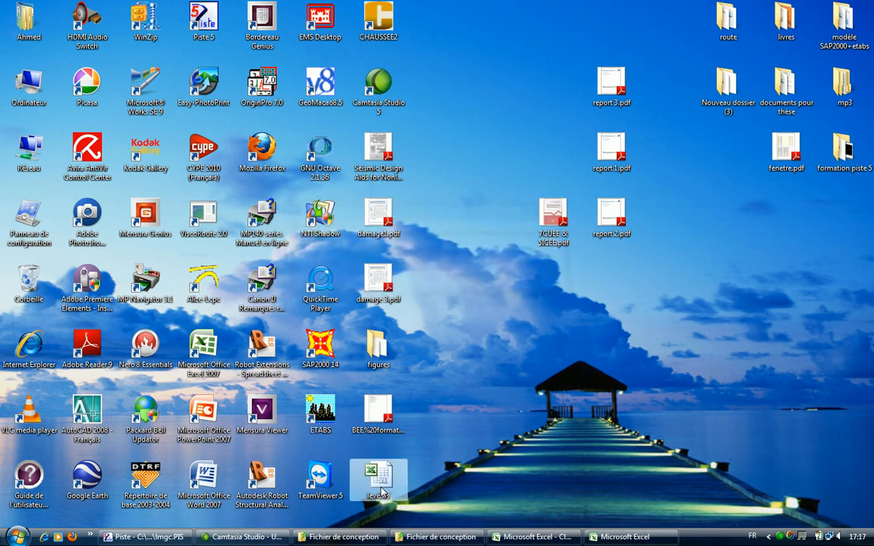
pyautogui.doubleClick(382, 492)
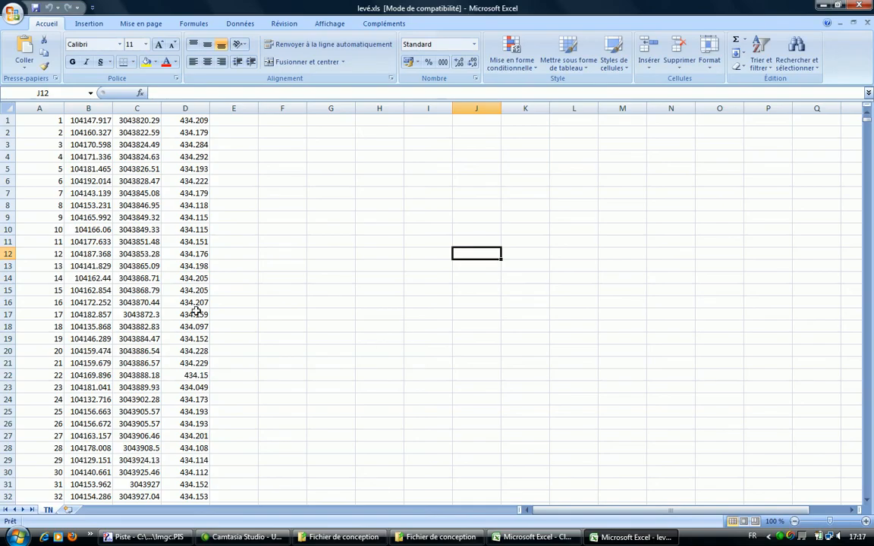
# Save levé.xls to the desktop as tab-delimited text levé.txt, keeping the text format, and close the workbook without saving further changes.
pyautogui.click(13, 14)
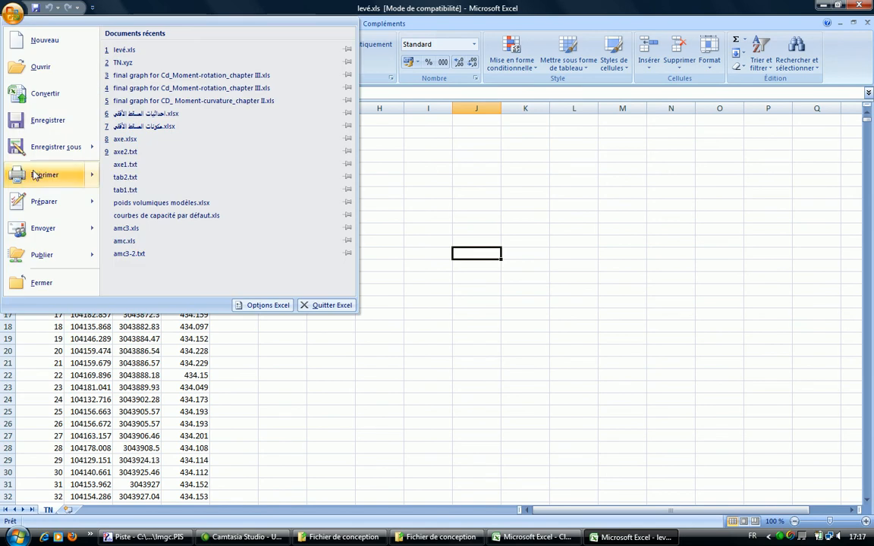
pyautogui.click(28, 144)
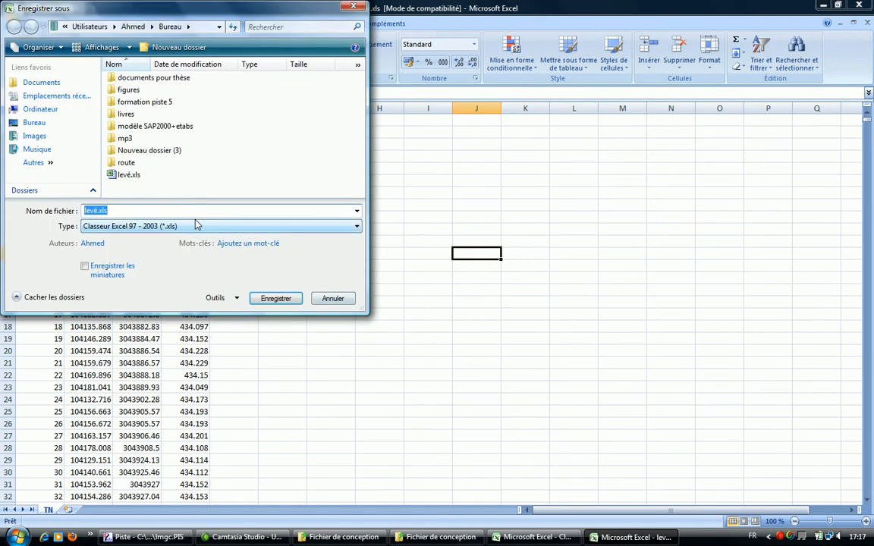
pyautogui.click(190, 226)
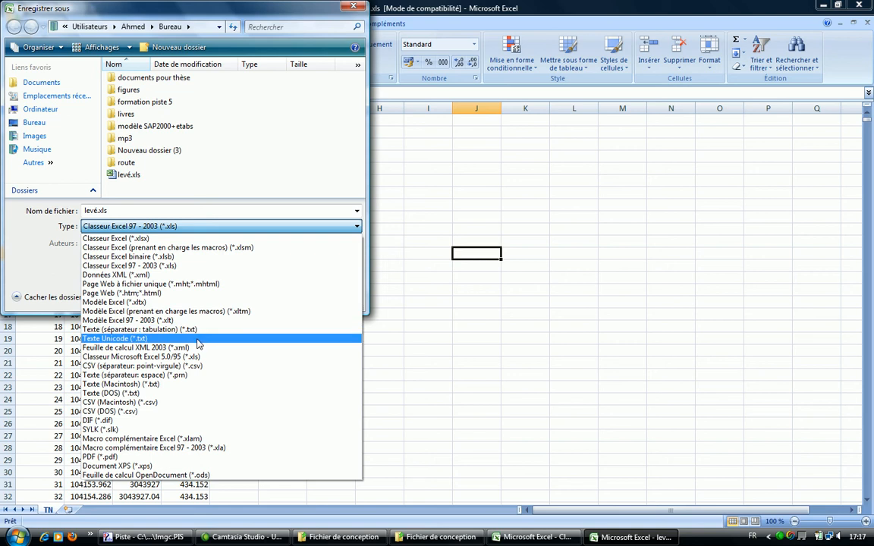
pyautogui.click(198, 331)
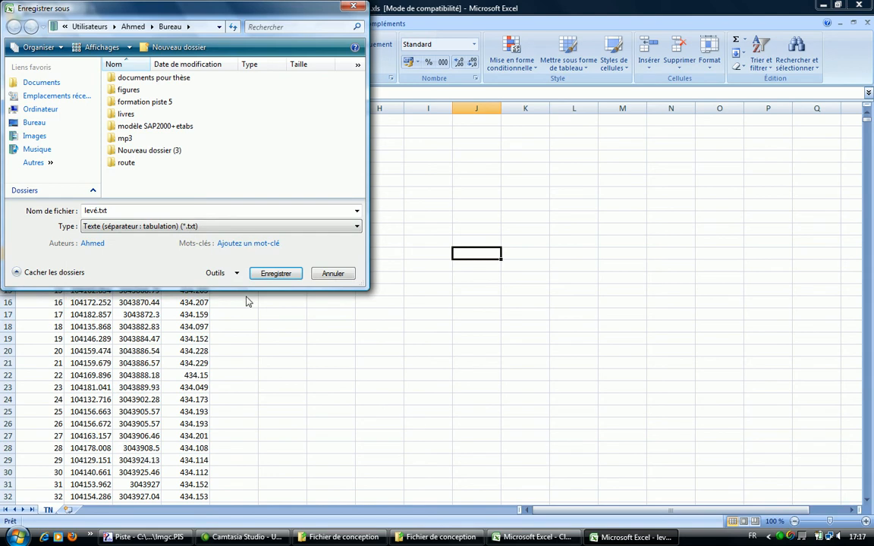
pyautogui.click(275, 274)
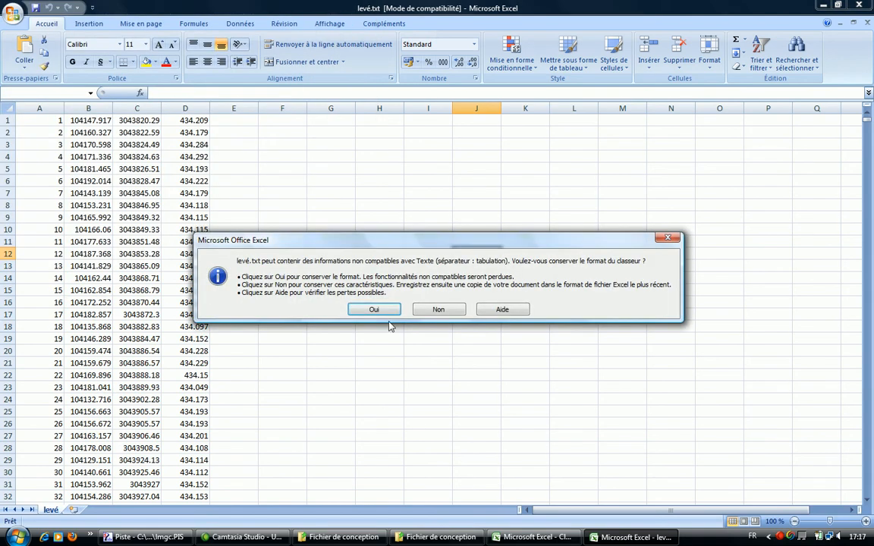
pyautogui.click(377, 307)
pyautogui.click(859, 5)
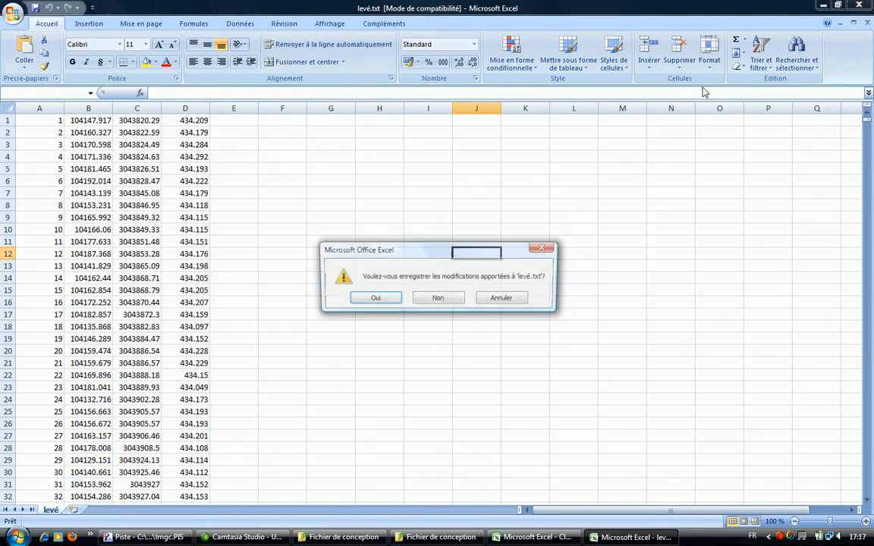
pyautogui.click(438, 298)
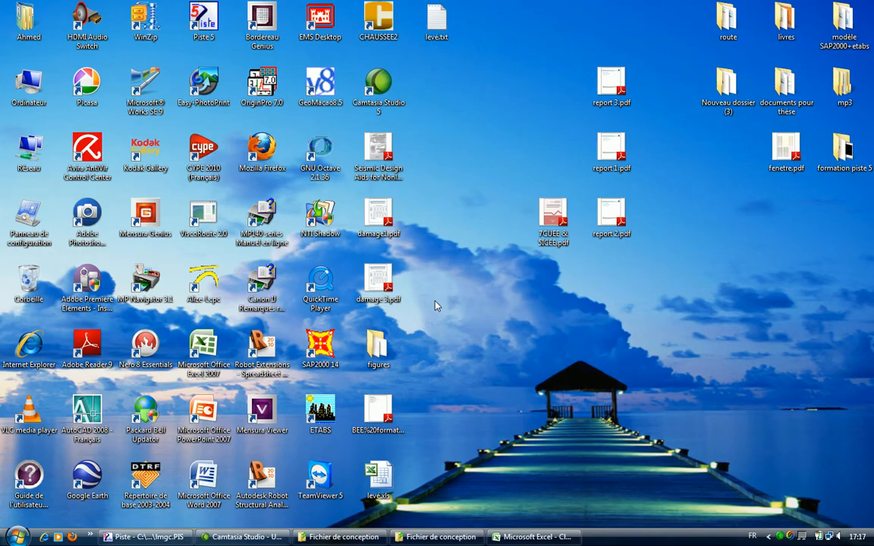
# Rename levé.txt on the desktop to levé.xyz, accept the extension change, and open it in Notepad.
pyautogui.click(437, 23)
pyautogui.click(438, 34)
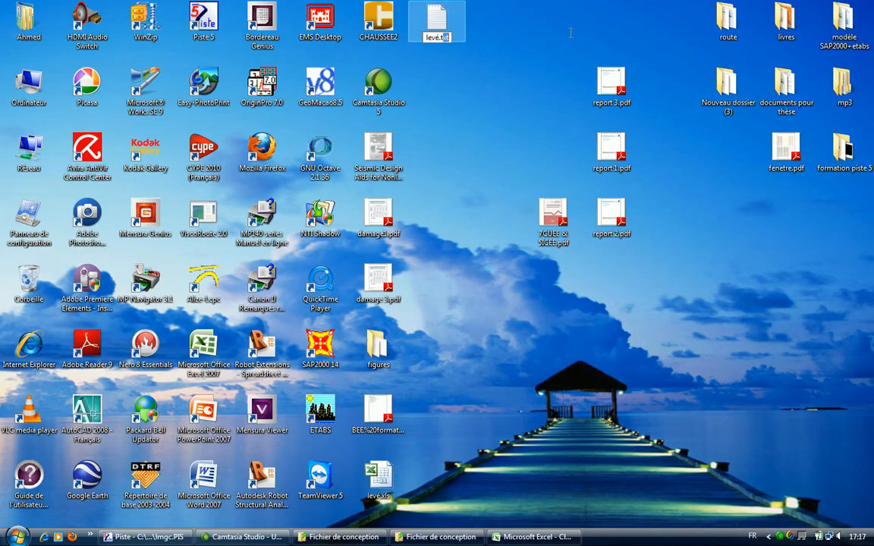
pyautogui.write('xyz')
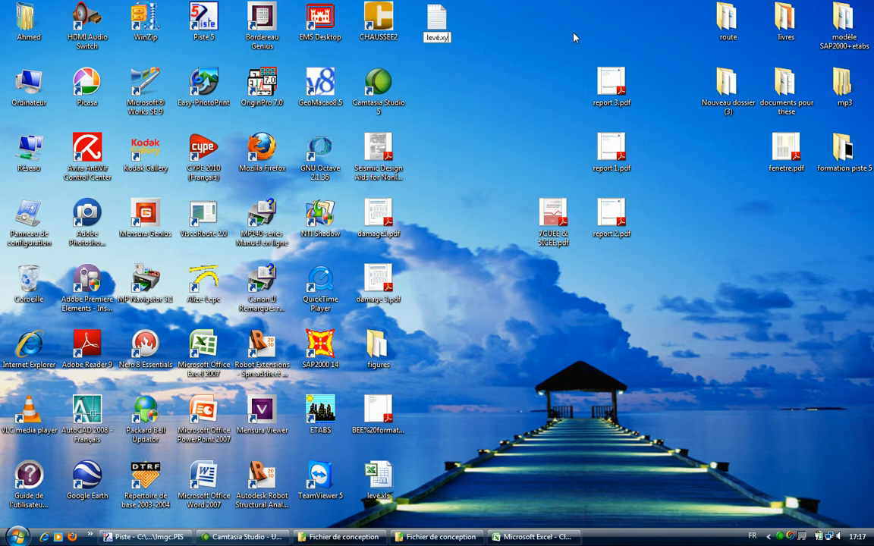
pyautogui.press('Return')
pyautogui.press('Return')
pyautogui.press('Return')
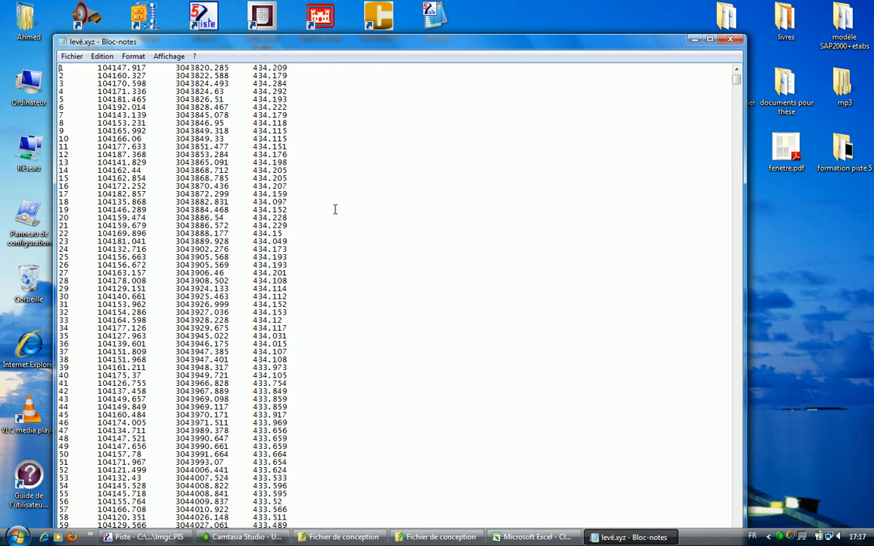
# Close levé.xyz in Notepad and delete levé.xyz and levé.xls from the desktop.
pyautogui.click(734, 40)
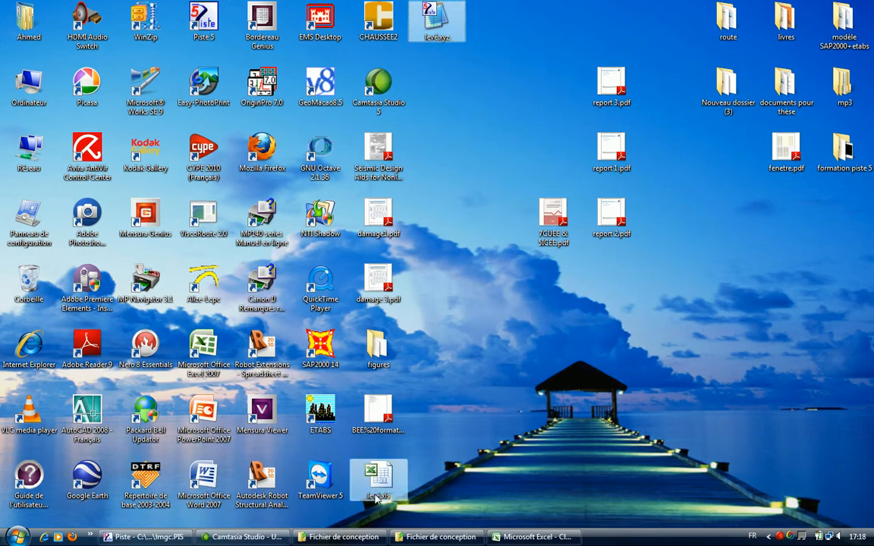
pyautogui.press('Delete')
pyautogui.press('Return')
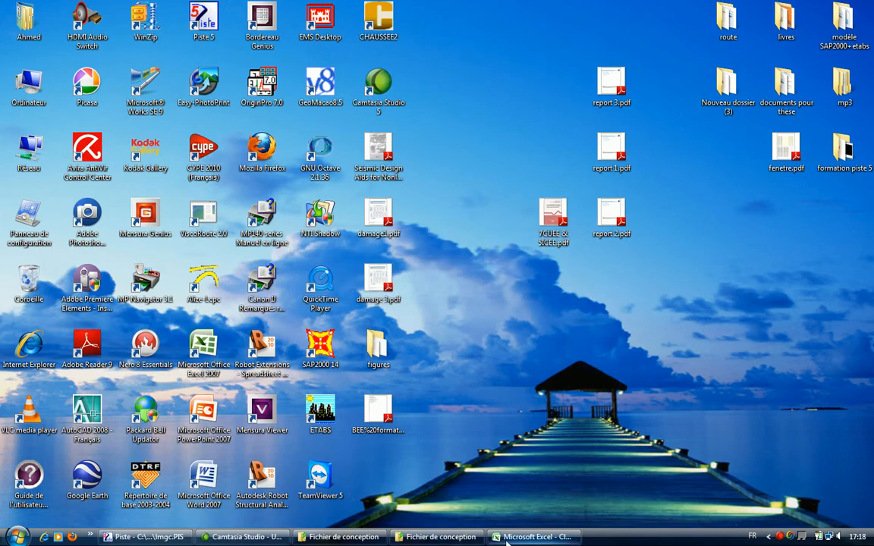
# Open TN.xyz from the Fichier de conception folder, examine its point columns, and switch back to Piste.
pyautogui.click(344, 537)
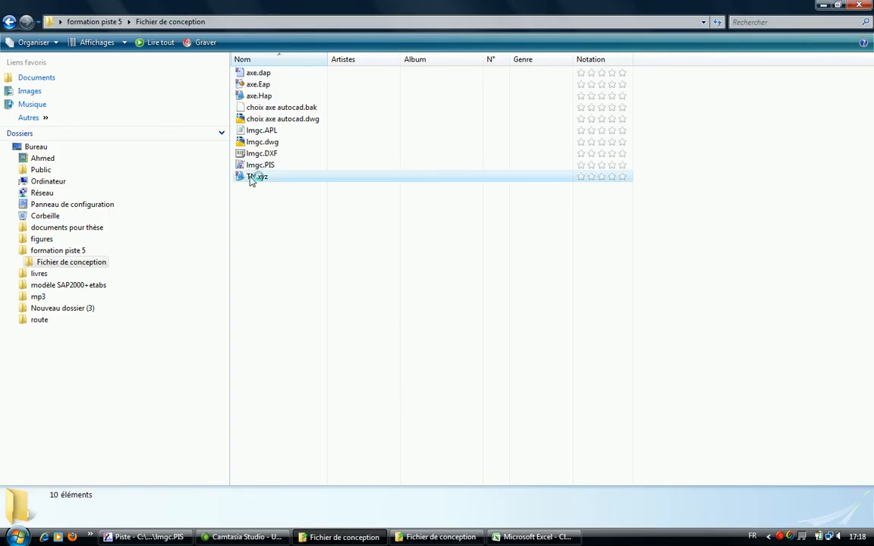
pyautogui.doubleClick(252, 178)
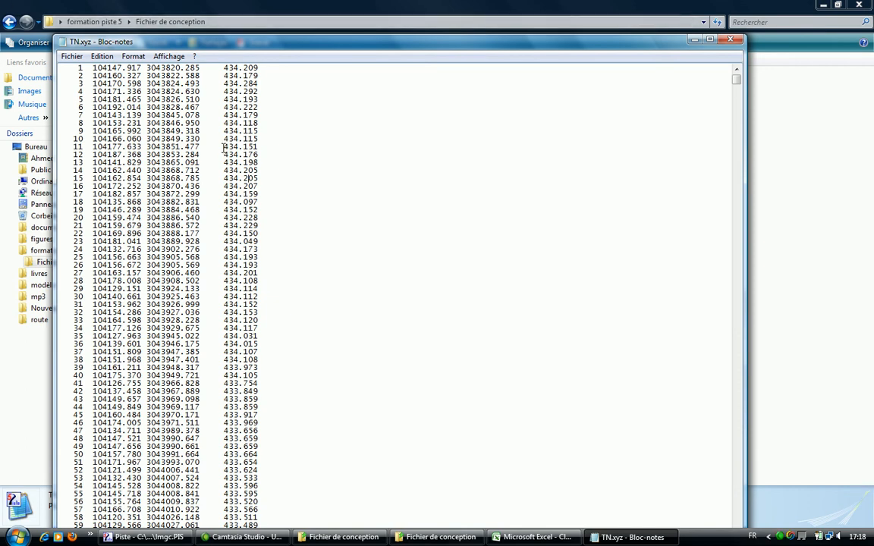
pyautogui.click(148, 537)
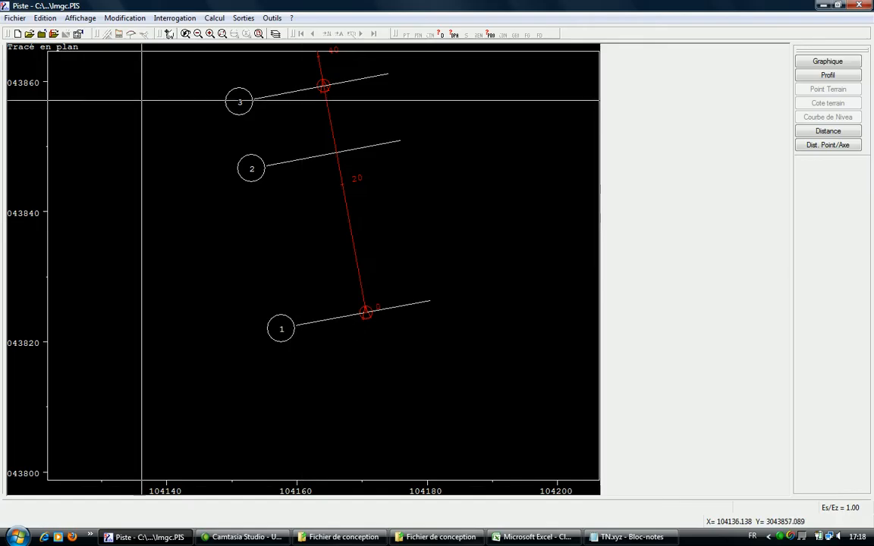
# Close the Imgc.PIS project and create a new Fond de Plan TPL (.seg) file named TN in Fichier de conception.
pyautogui.click(29, 33)
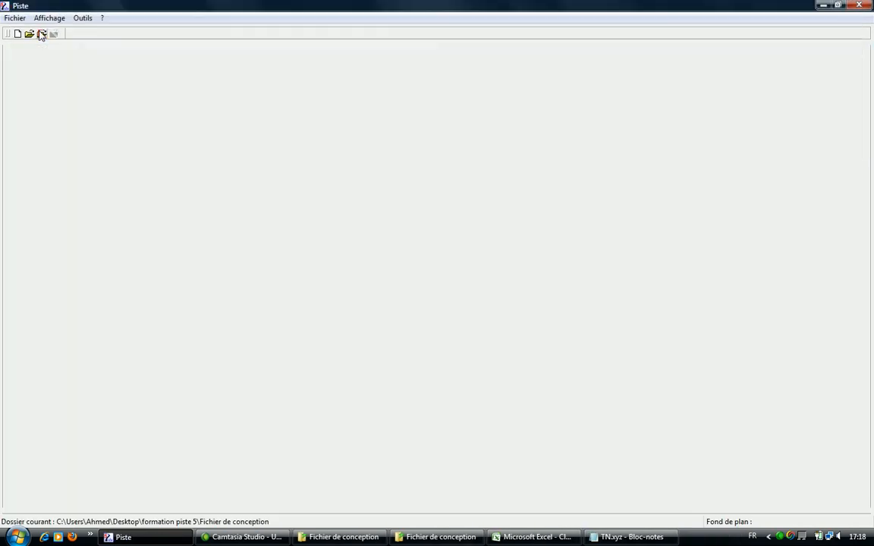
pyautogui.click(16, 33)
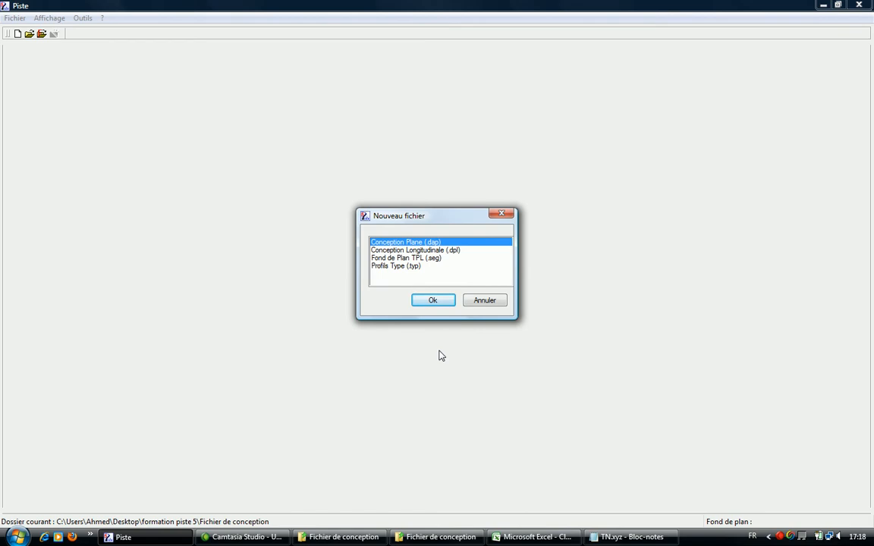
pyautogui.click(418, 258)
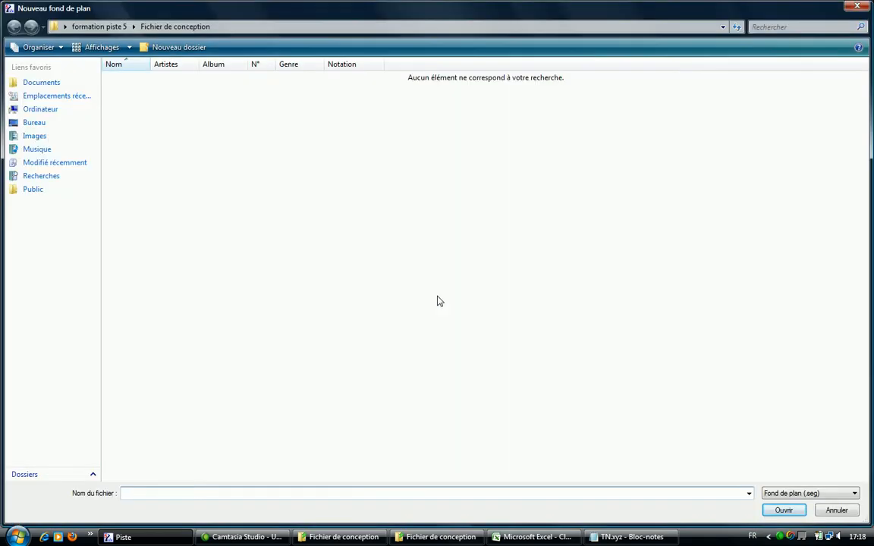
pyautogui.write('TN')
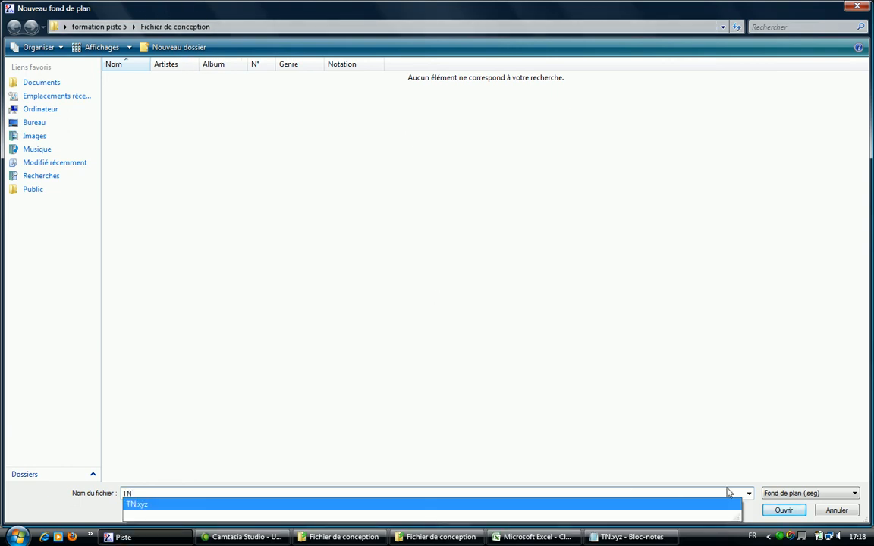
pyautogui.click(784, 510)
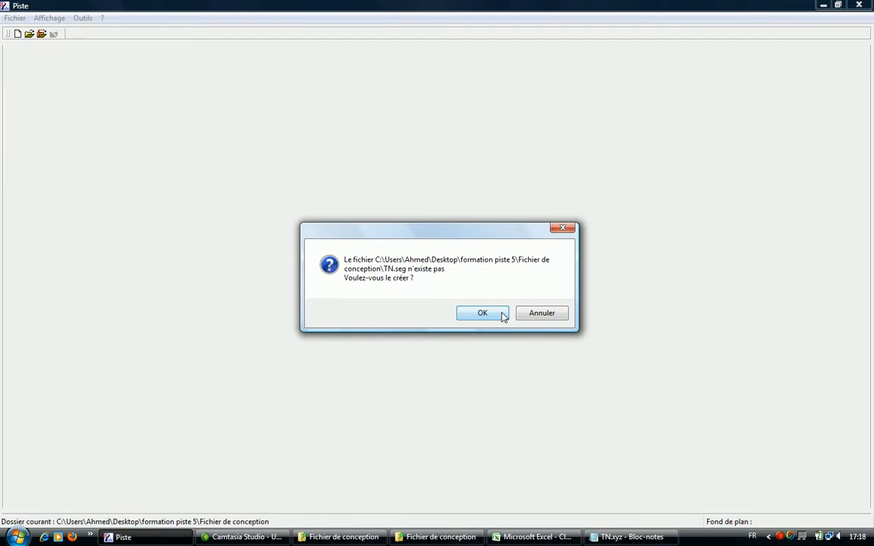
pyautogui.click(485, 322)
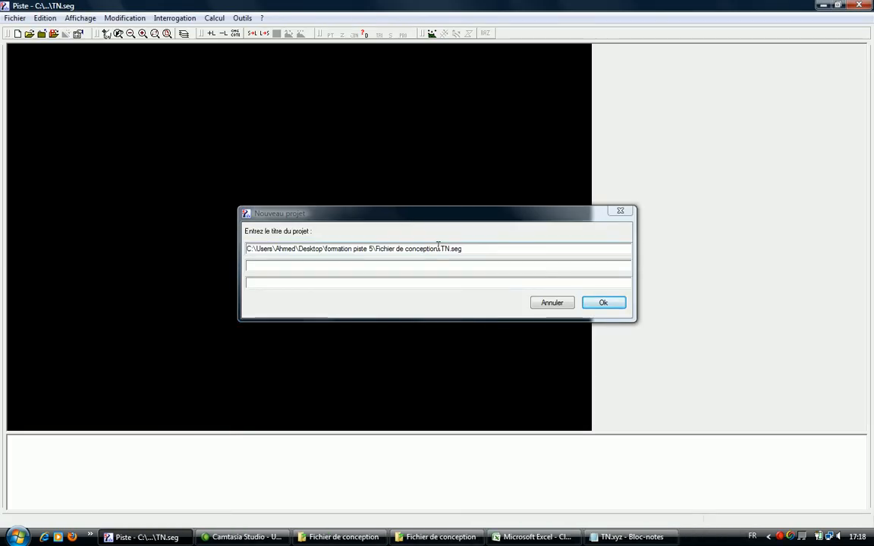
# Shorten the new project's title to TN.seg by removing the folder path, and accept it.
pyautogui.moveTo(439, 248); pyautogui.dragTo(172, 249)
pyautogui.press('BackSpace')
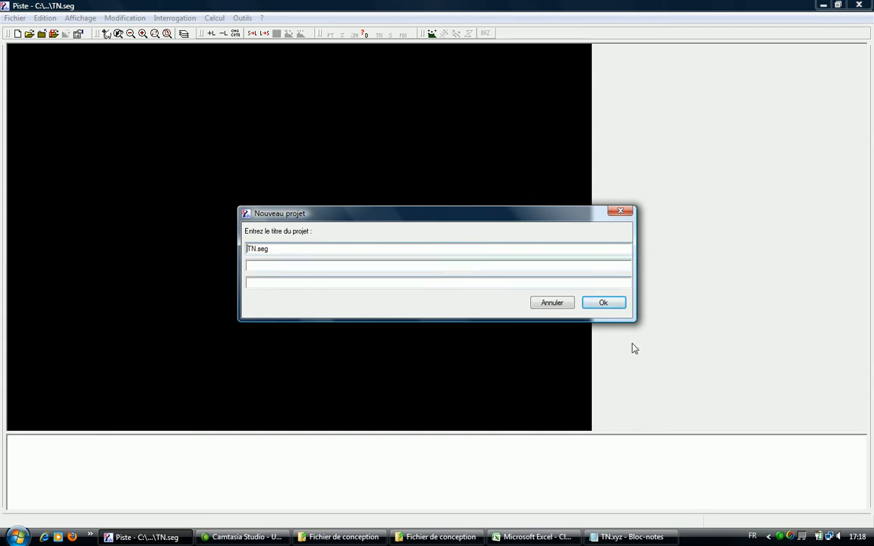
pyautogui.click(603, 302)
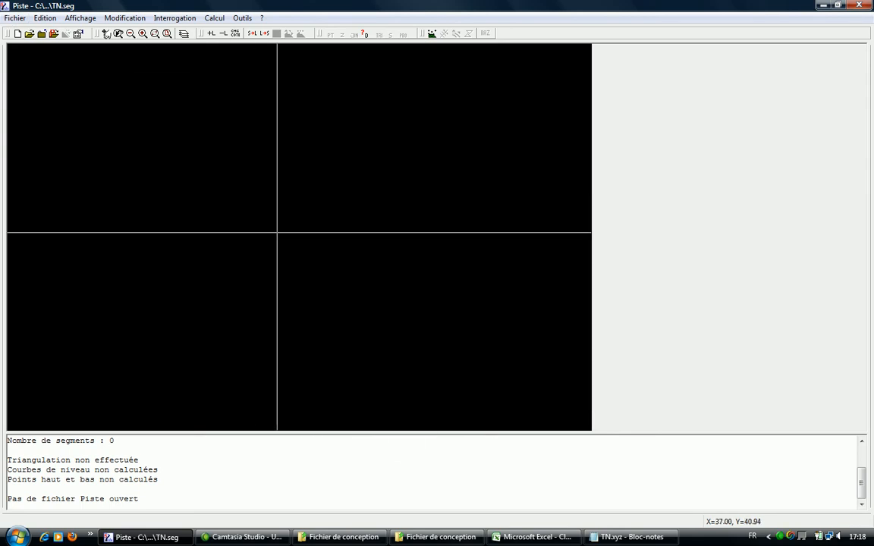
# Start reading a file into the TN.seg base plan, filter by *.XYZ (Semis ASCII), and choose TN.xyz.
pyautogui.click(20, 22)
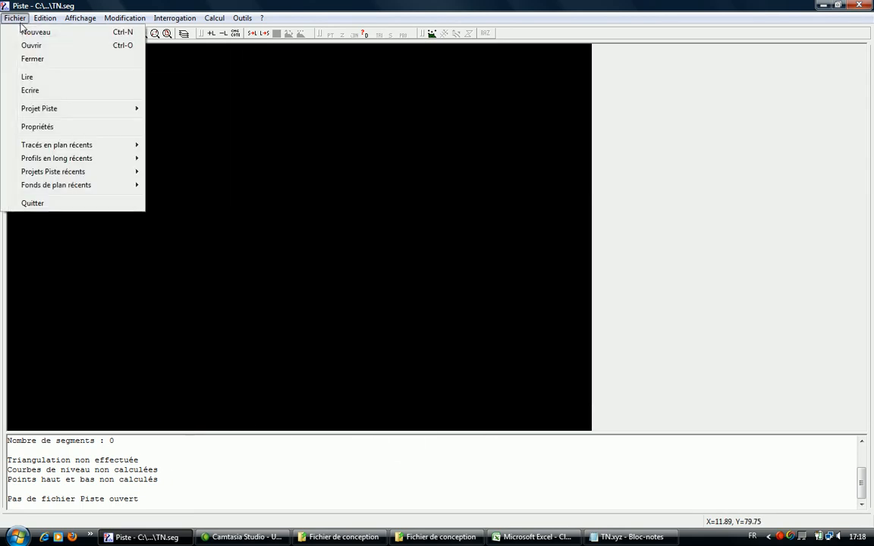
pyautogui.click(33, 76)
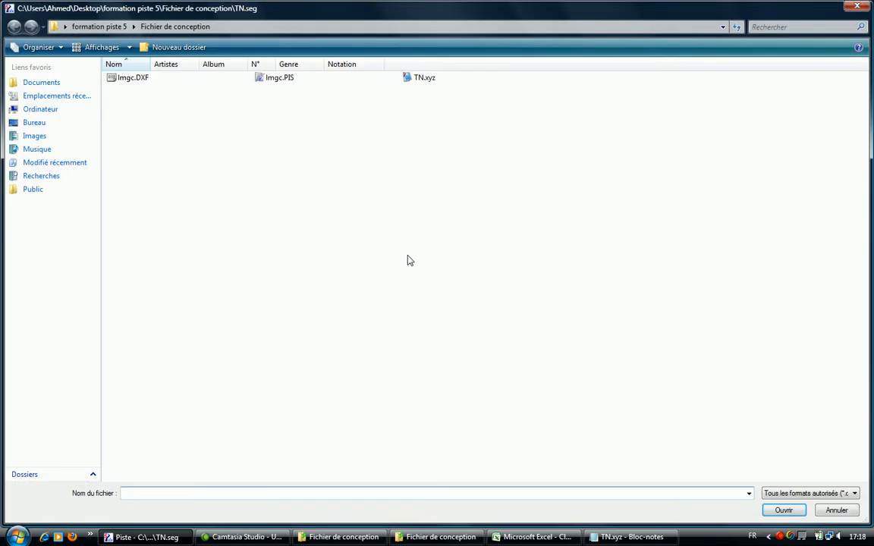
pyautogui.click(811, 493)
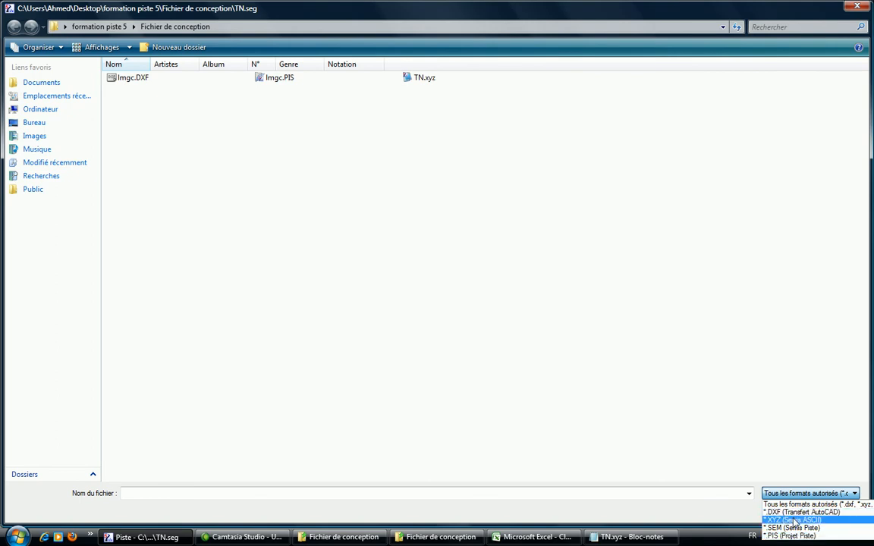
pyautogui.click(793, 520)
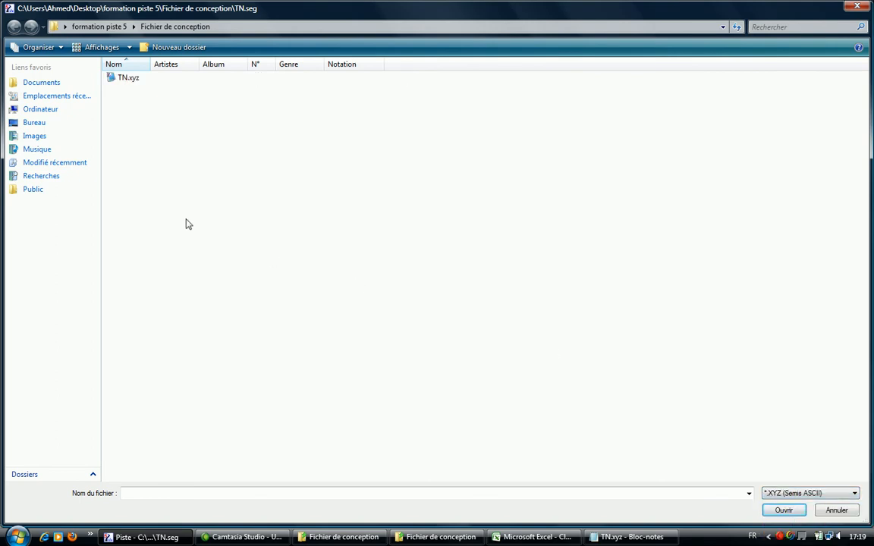
pyautogui.doubleClick(112, 78)
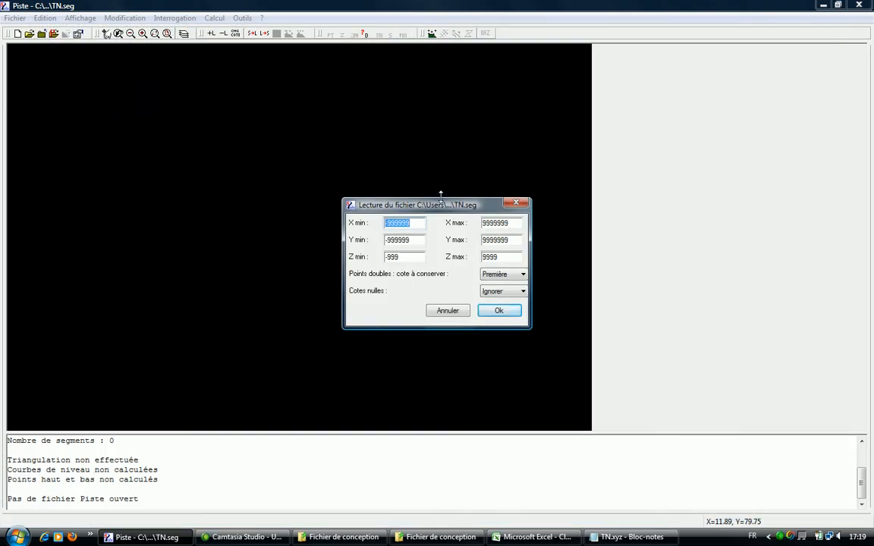
# Import the points with the default limits, Première for double points and Ignorer for null elevations, and accept the elevation distribution.
pyautogui.moveTo(412, 204); pyautogui.dragTo(230, 164)
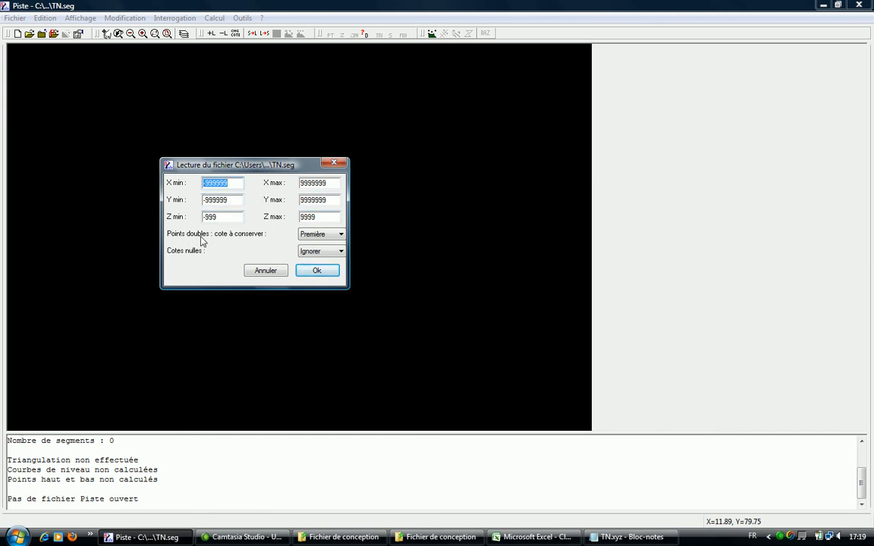
pyautogui.click(318, 234)
pyautogui.click(318, 236)
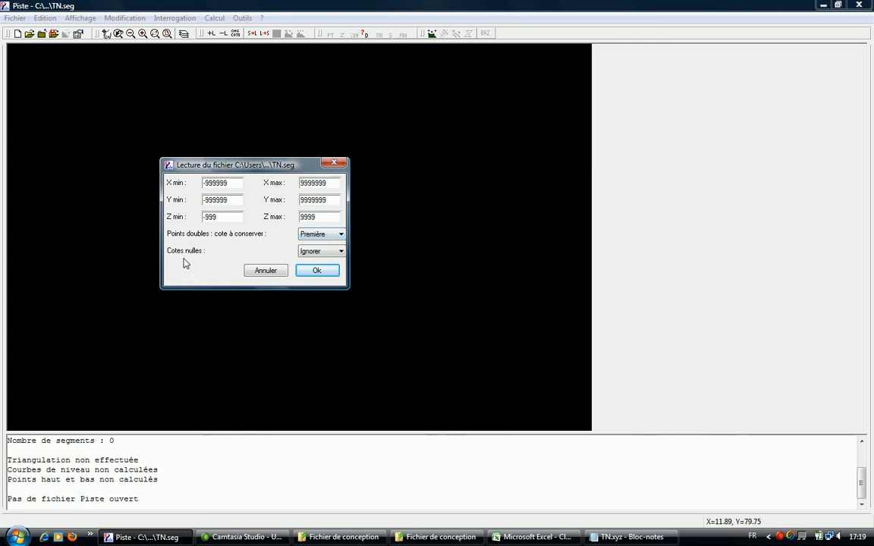
pyautogui.click(340, 251)
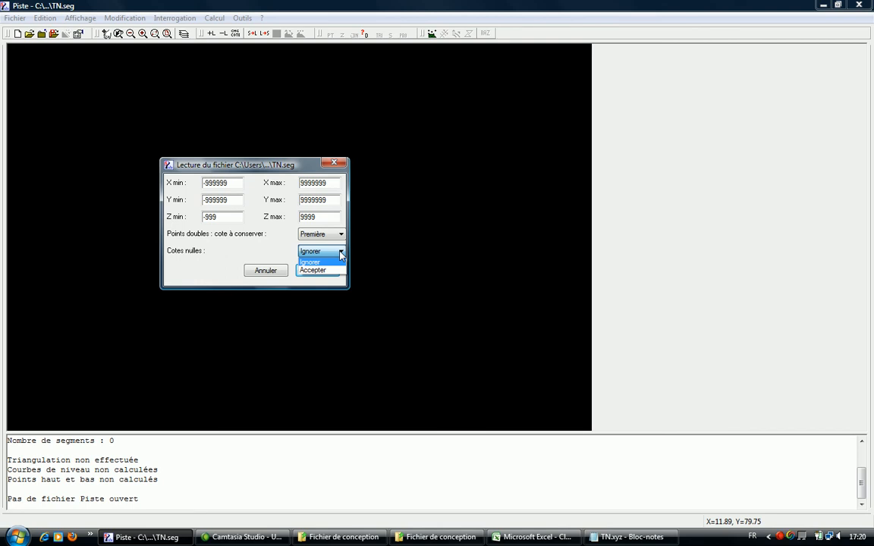
pyautogui.click(309, 261)
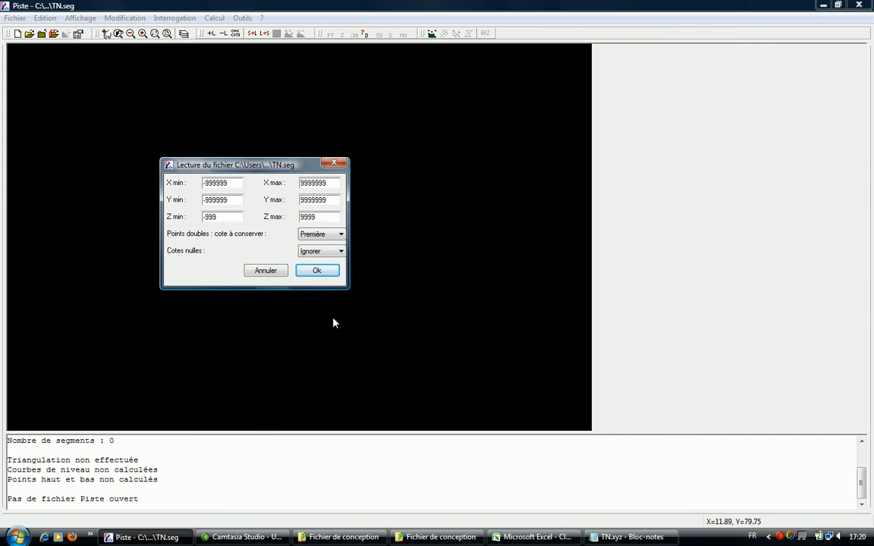
pyautogui.click(320, 273)
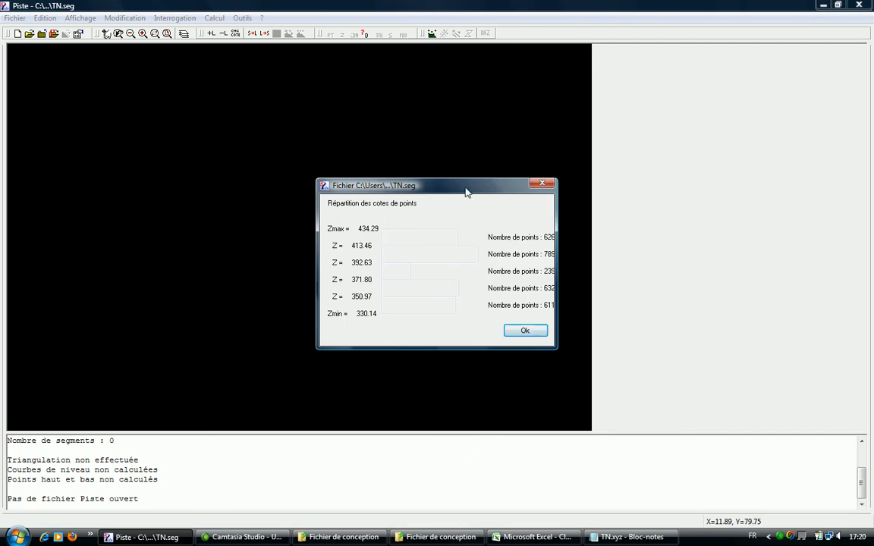
pyautogui.moveTo(466, 192); pyautogui.dragTo(297, 141)
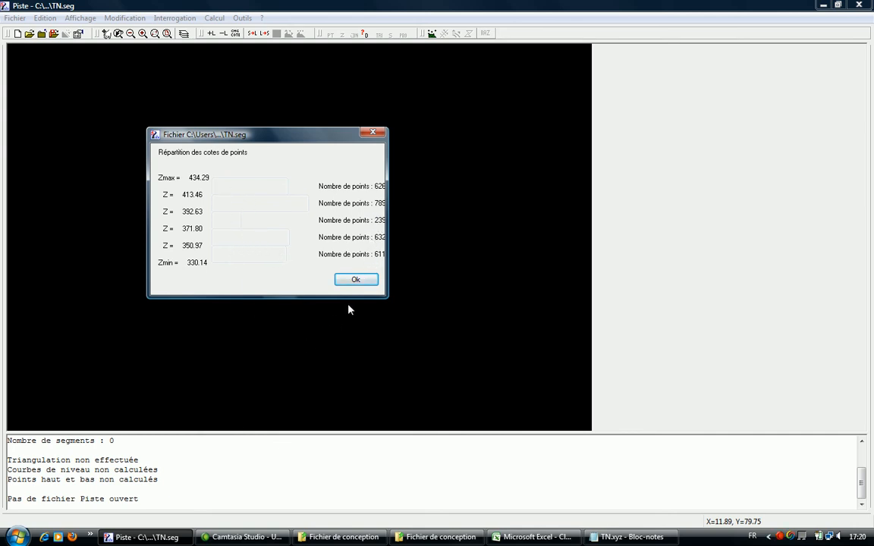
pyautogui.click(351, 282)
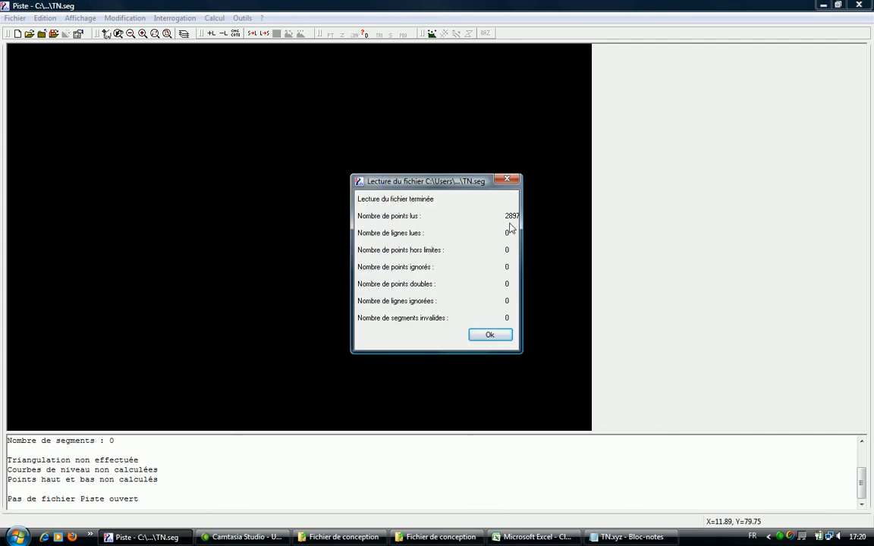
# Close the reading report and examine the imported terrain points at the southern end of the strip.
pyautogui.click(490, 335)
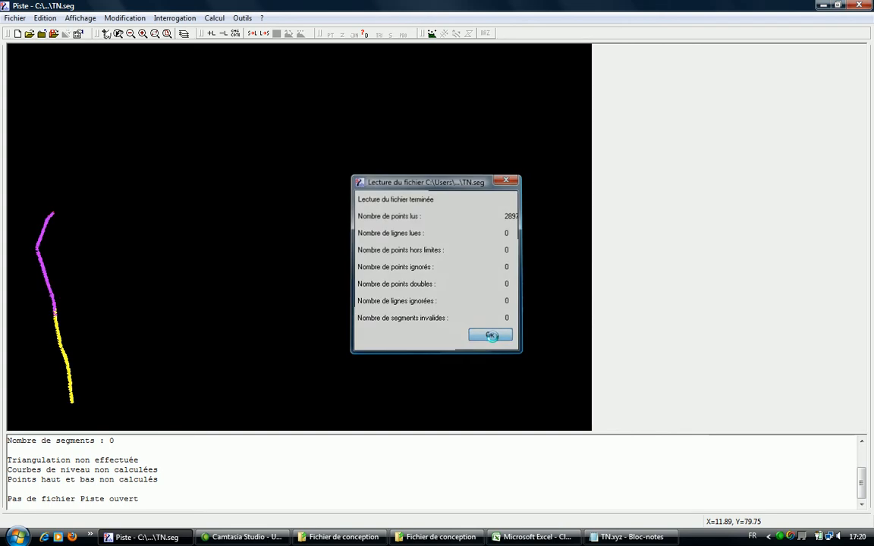
pyautogui.rightClick(120, 383)
pyautogui.click(169, 447)
pyautogui.click(67, 394)
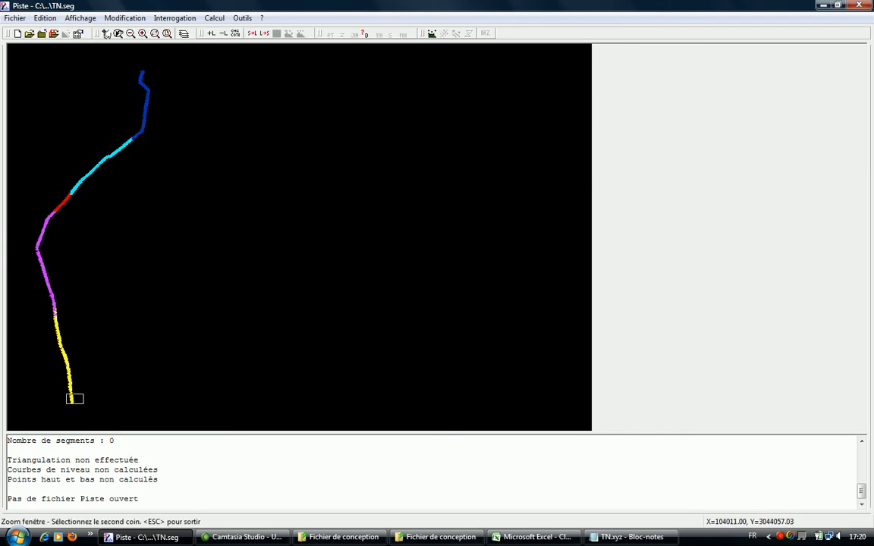
pyautogui.click(83, 404)
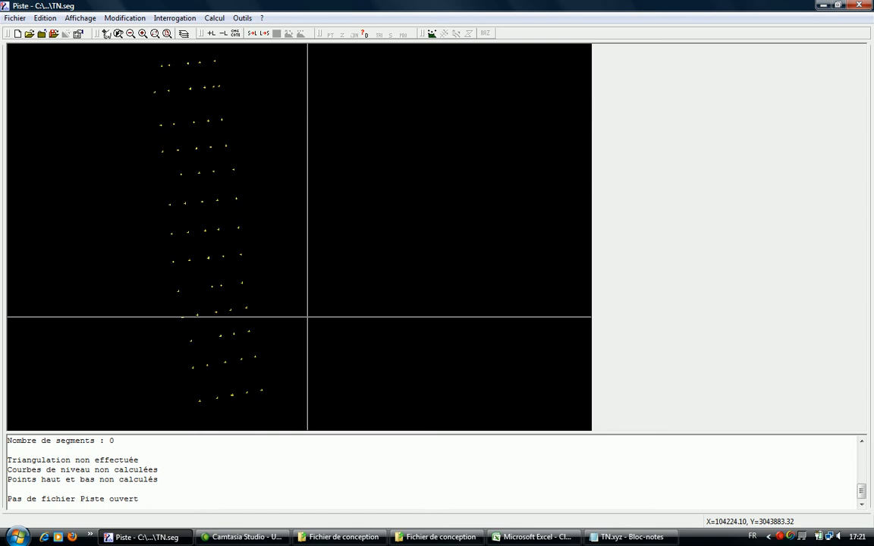
pyautogui.rightClick(336, 239)
pyautogui.click(370, 312)
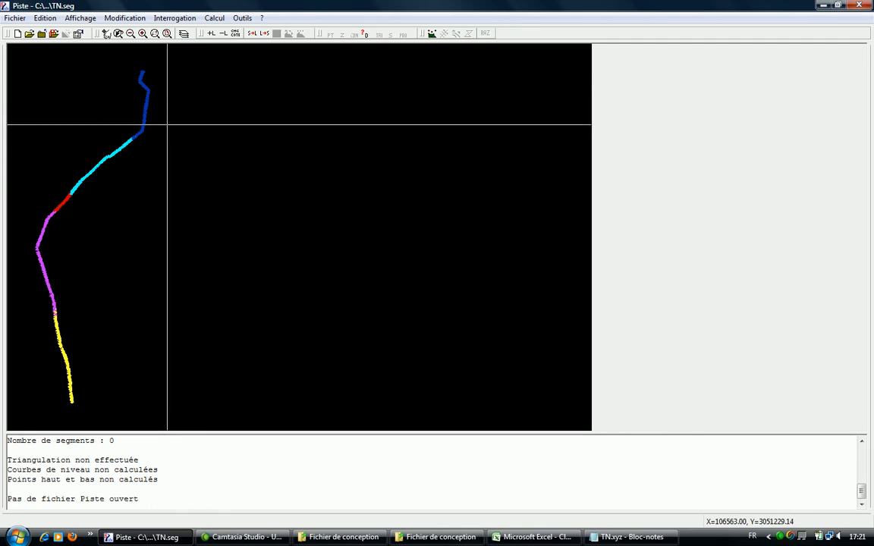
# Triangulate the imported terrain points of TN.seg and confirm the calculation.
pyautogui.click(206, 18)
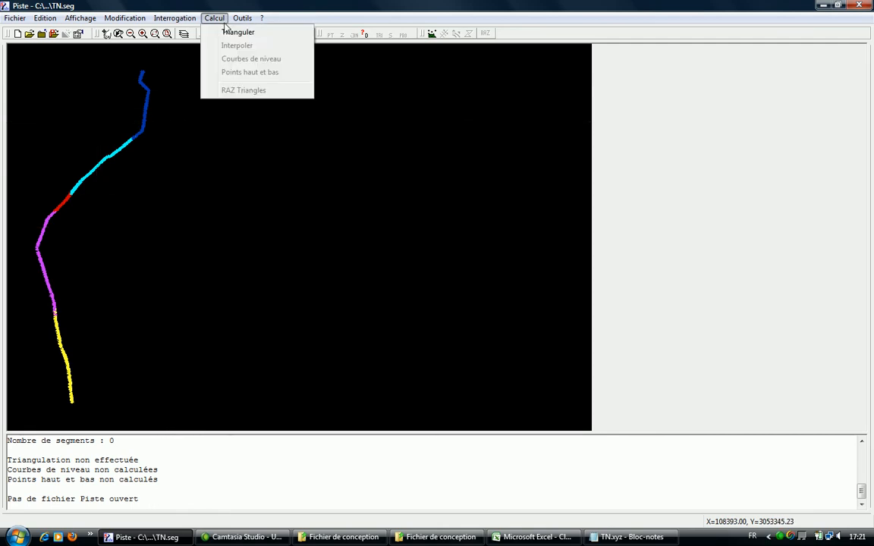
pyautogui.click(230, 35)
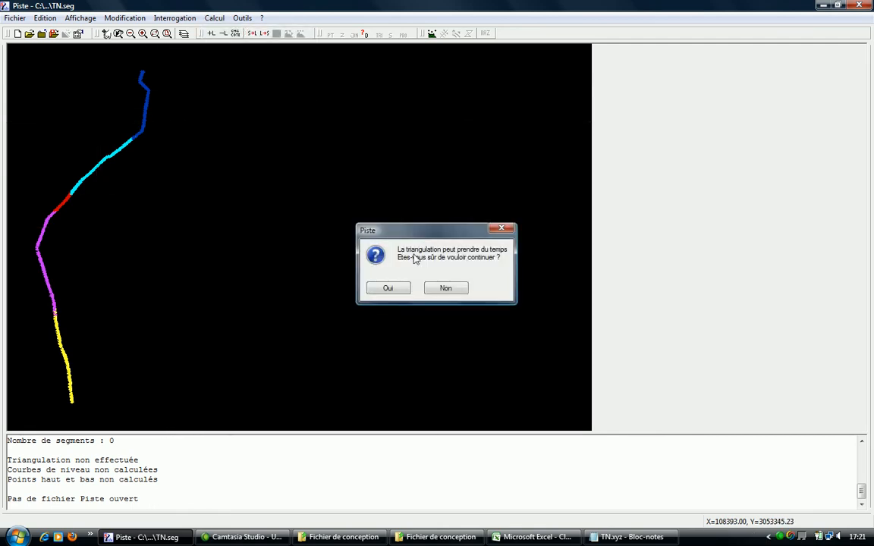
pyautogui.click(372, 289)
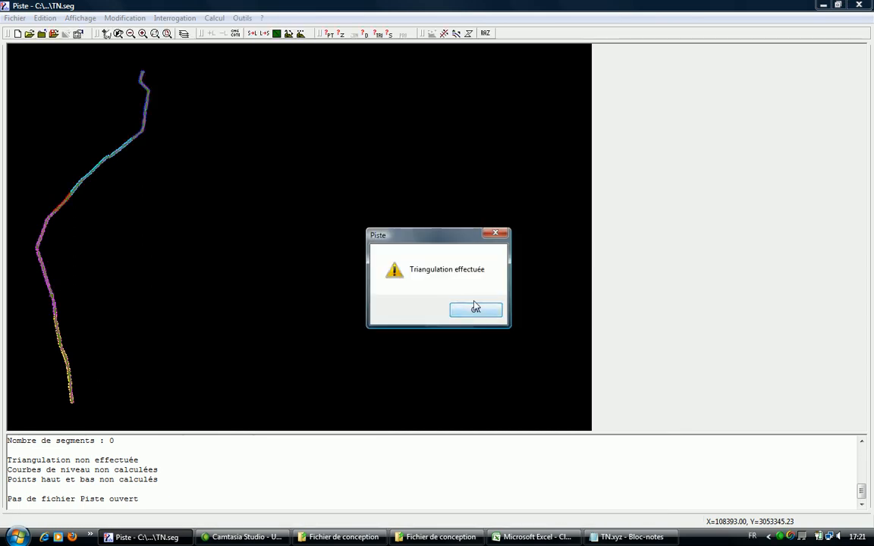
pyautogui.press('Return')
# Examine the triangle mesh and its outer boundary up close around the middle of the terrain strip.
pyautogui.rightClick(162, 160)
pyautogui.click(228, 224)
pyautogui.click(101, 166)
pyautogui.click(103, 170)
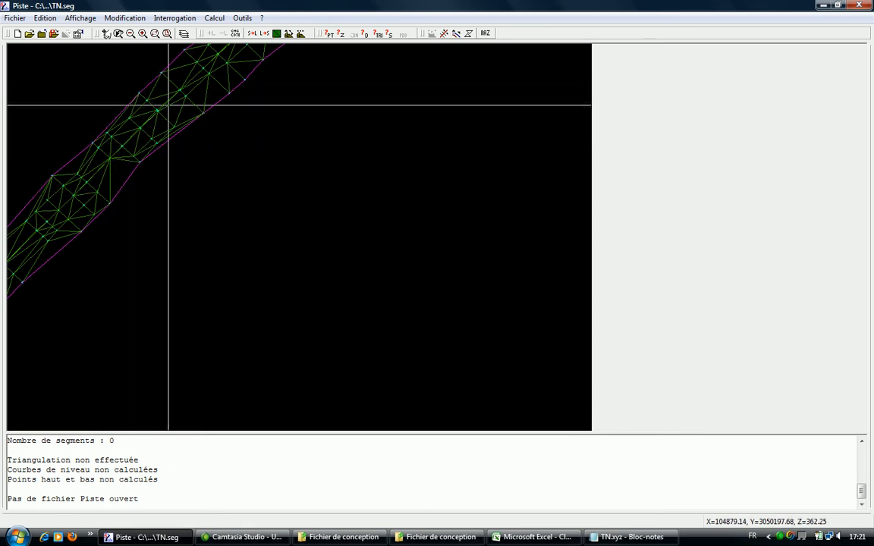
pyautogui.rightClick(181, 146)
pyautogui.click(224, 155)
pyautogui.click(155, 178)
pyautogui.click(319, 182)
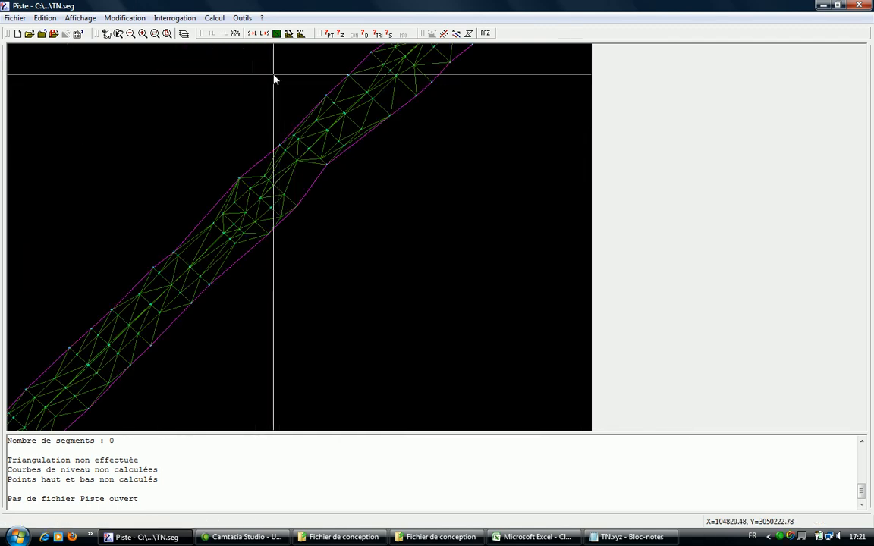
pyautogui.click(131, 35)
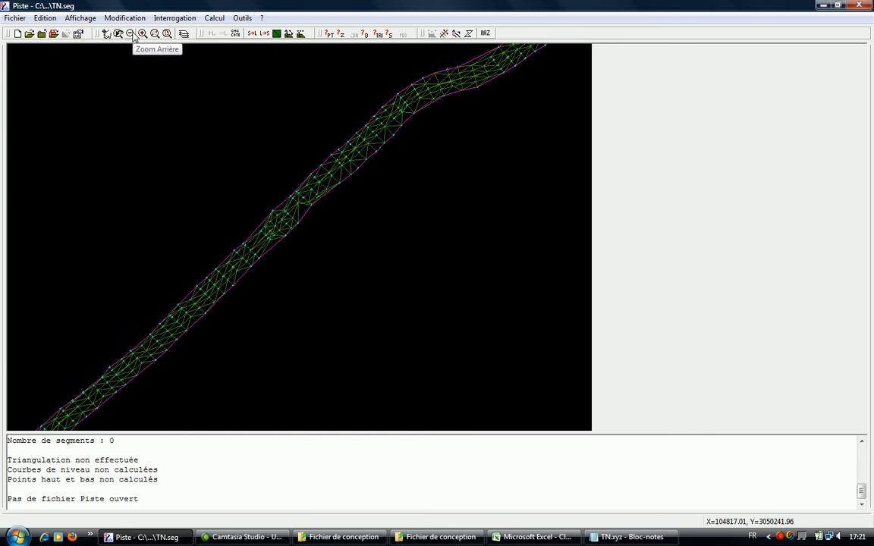
# Calculate the contour lines of the triangulated terrain with a step value (Valeur du pas) of 0.5.
pyautogui.click(213, 19)
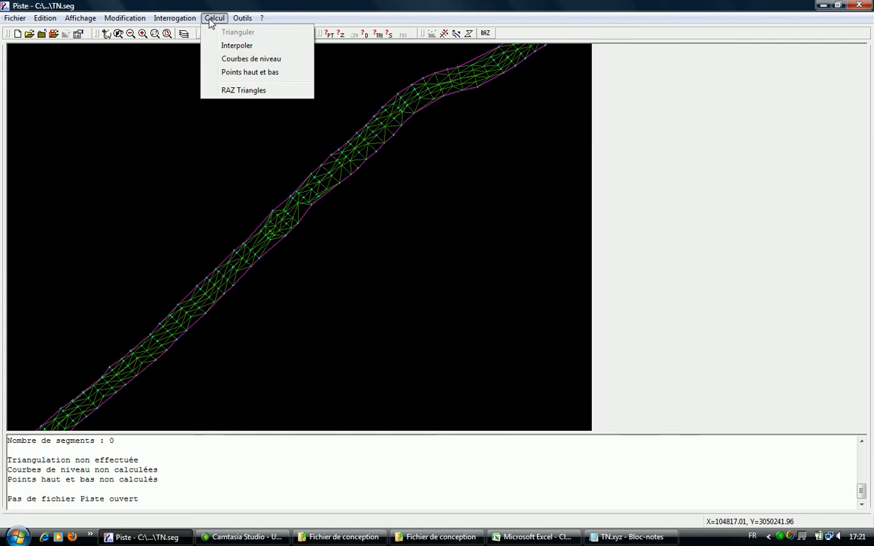
pyautogui.click(221, 65)
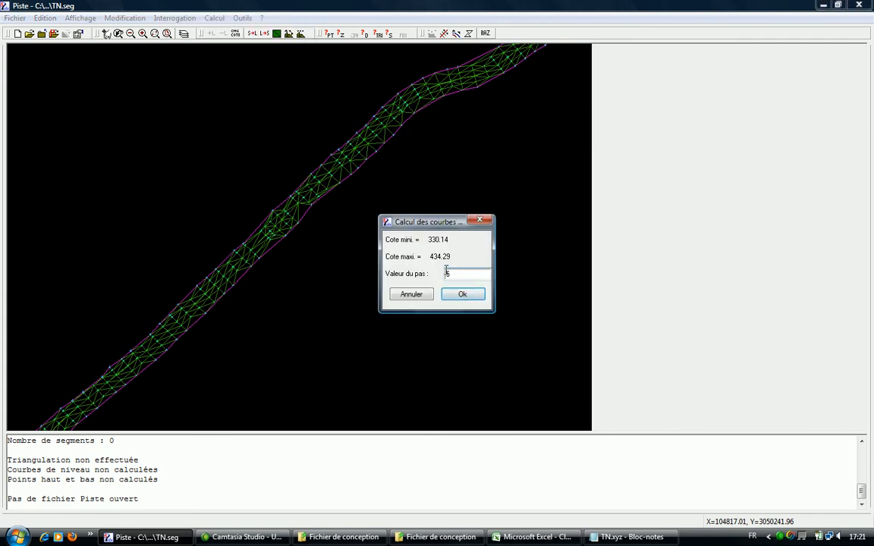
pyautogui.write('0.')
pyautogui.click(462, 294)
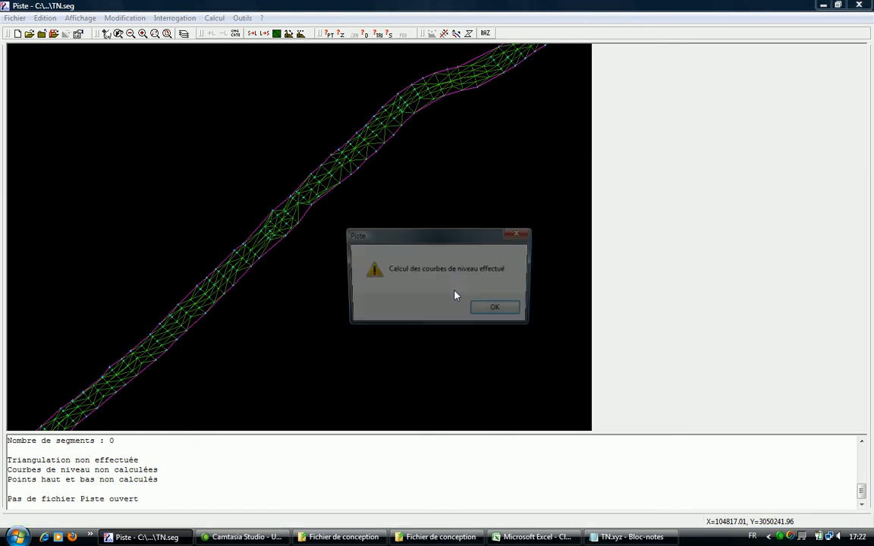
pyautogui.click(498, 310)
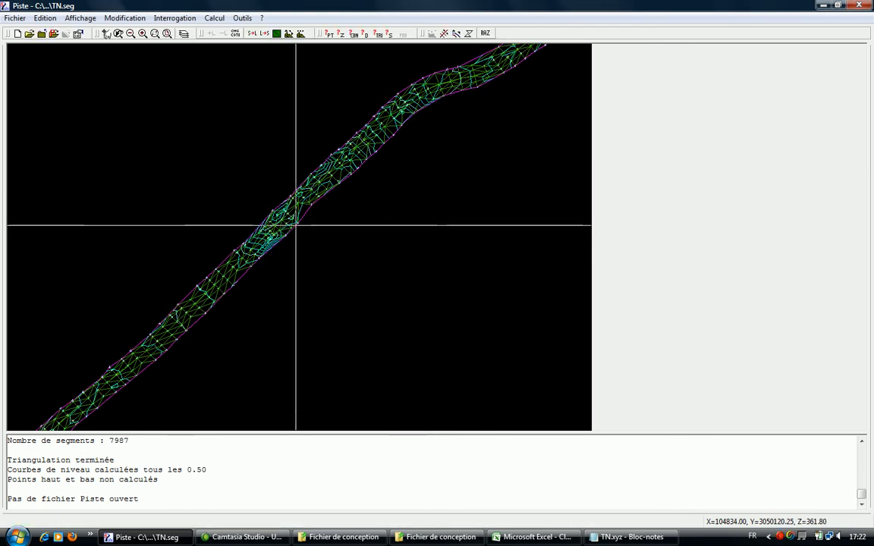
# Examine the contour lines and their elevation labels around the middle of the strip, then along a longer stretch of it.
pyautogui.rightClick(375, 192)
pyautogui.click(416, 253)
pyautogui.click(329, 280)
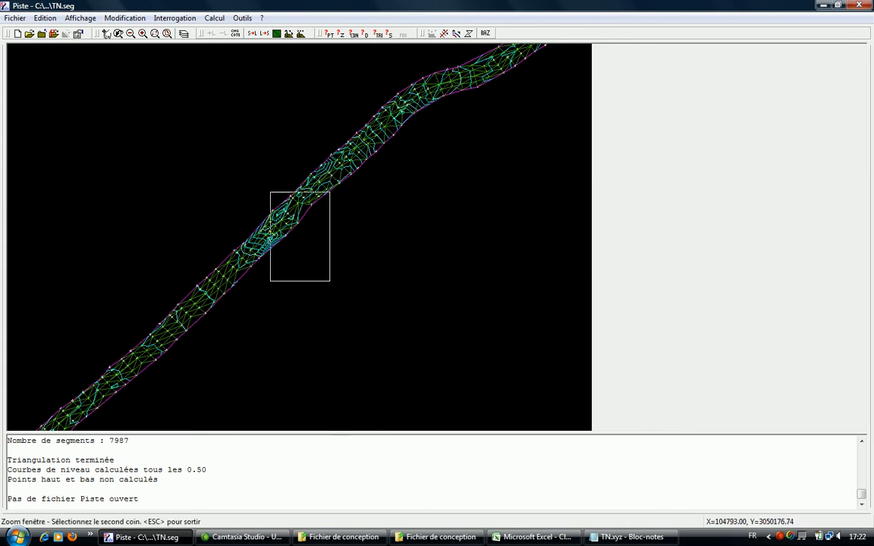
pyautogui.click(239, 174)
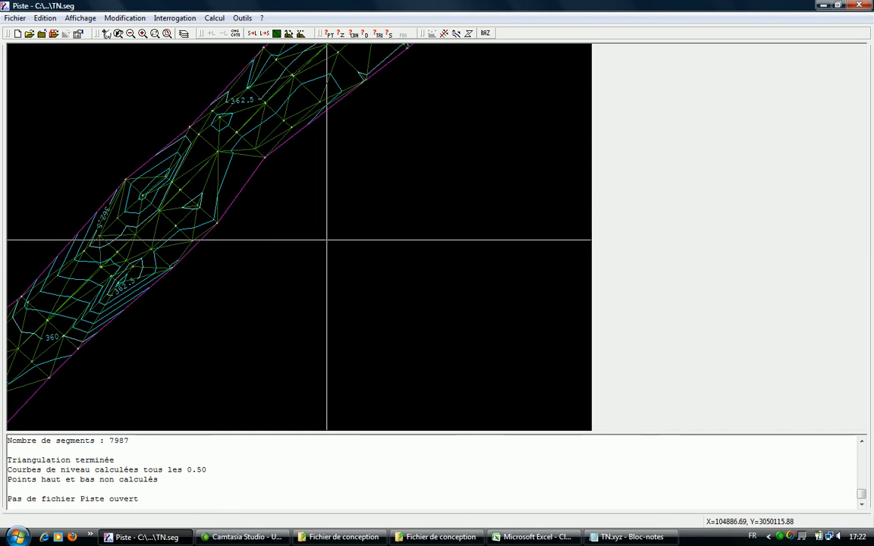
pyautogui.rightClick(156, 180)
pyautogui.click(199, 240)
pyautogui.click(287, 361)
pyautogui.click(31, 83)
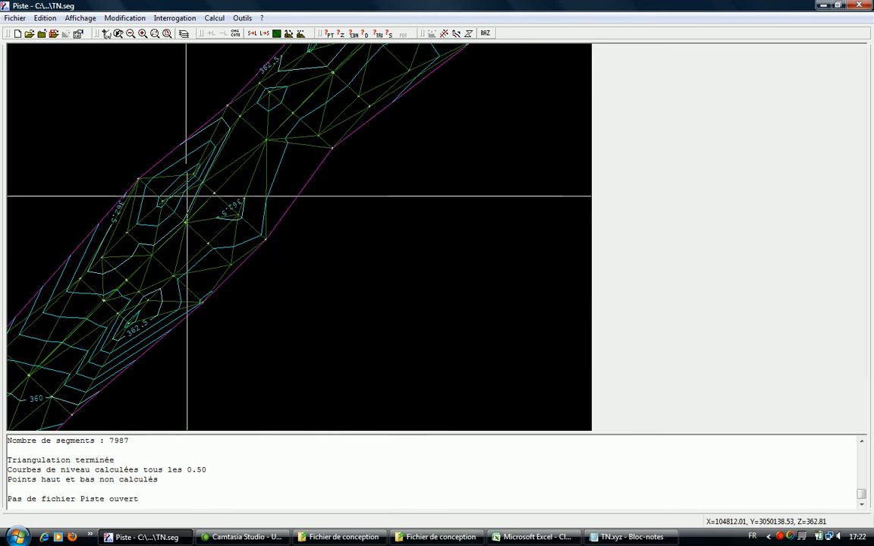
pyautogui.rightClick(279, 228)
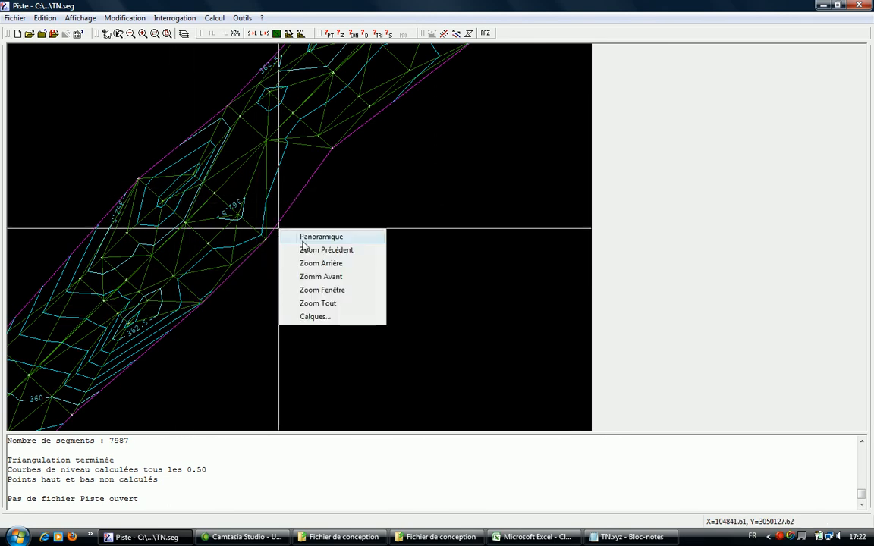
pyautogui.click(309, 237)
pyautogui.click(310, 287)
pyautogui.click(389, 246)
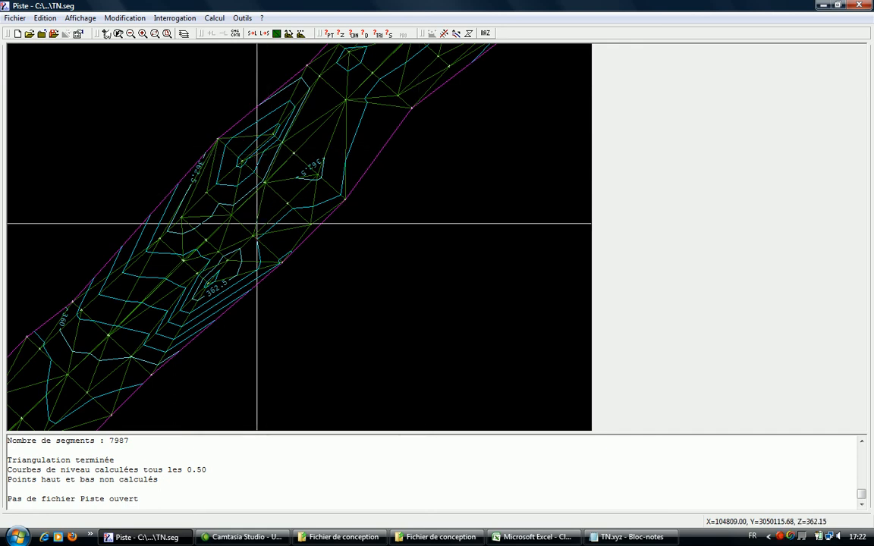
pyautogui.click(130, 34)
pyautogui.click(133, 34)
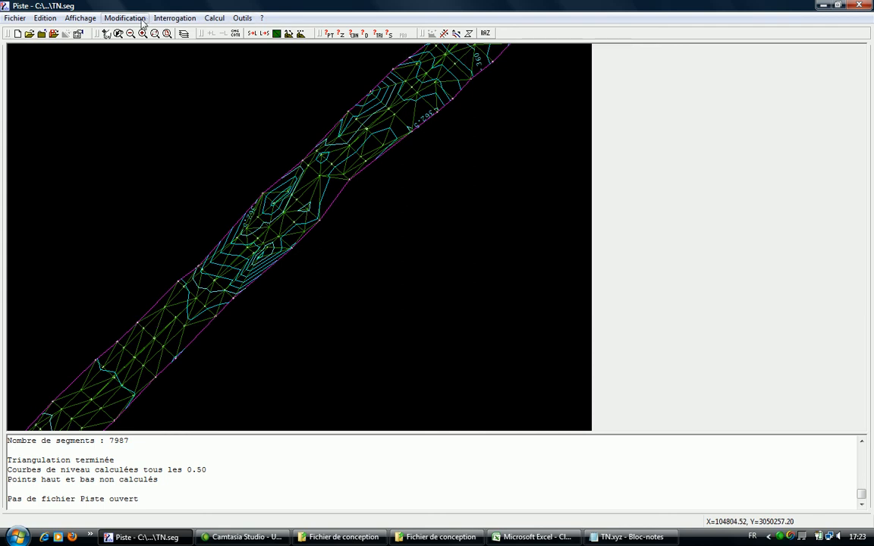
pyautogui.click(119, 33)
pyautogui.click(130, 34)
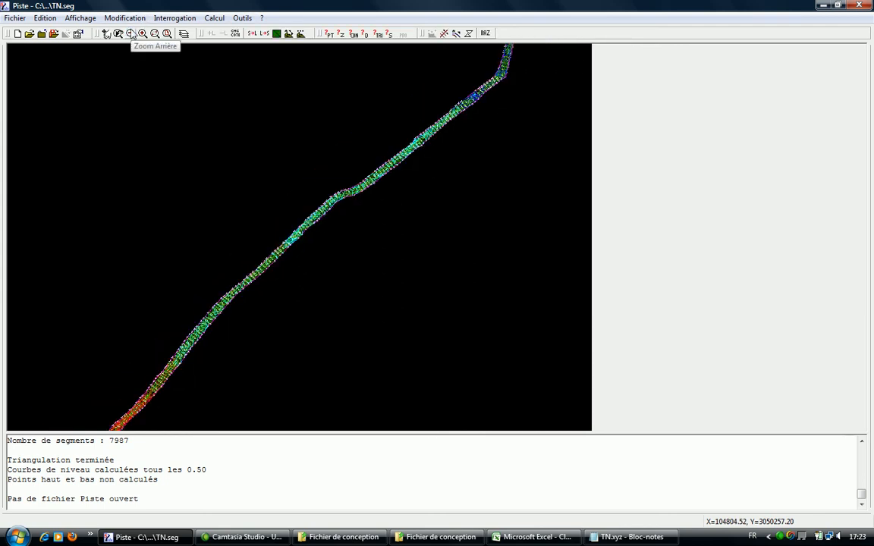
# Start interpolating the terrain cross profiles and choose Imgc.PIS as the project.
pyautogui.click(214, 18)
pyautogui.click(228, 46)
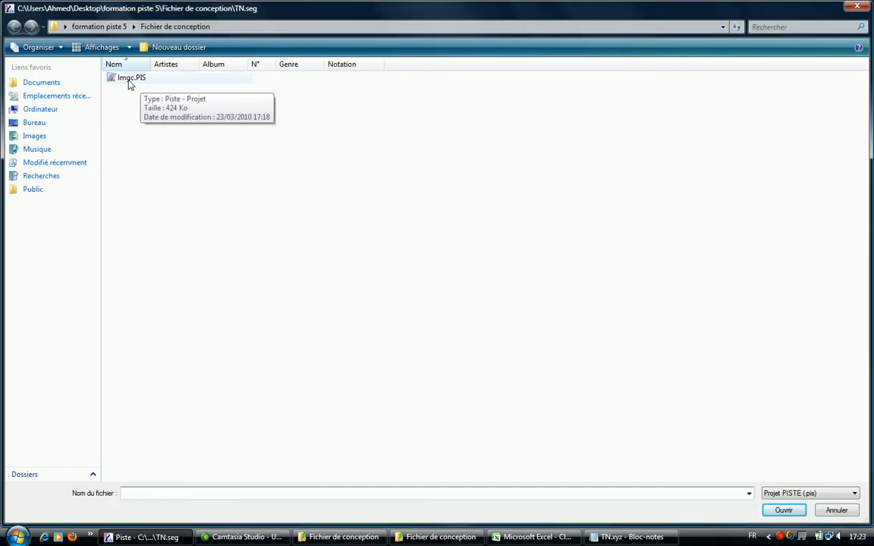
pyautogui.doubleClick(129, 81)
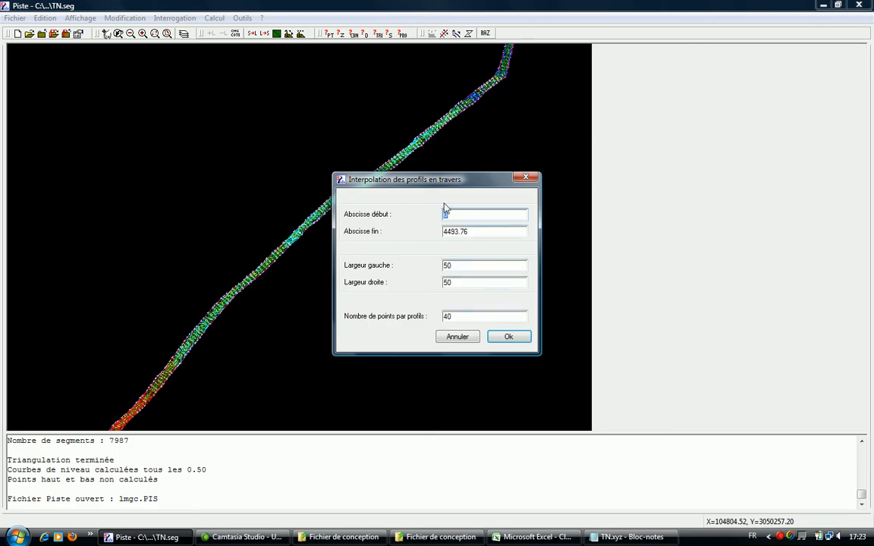
# Interpolate the cross profiles from 0 to 4493.76 with left and right widths of 50 and 20 points per profile.
pyautogui.moveTo(442, 182); pyautogui.dragTo(182, 109)
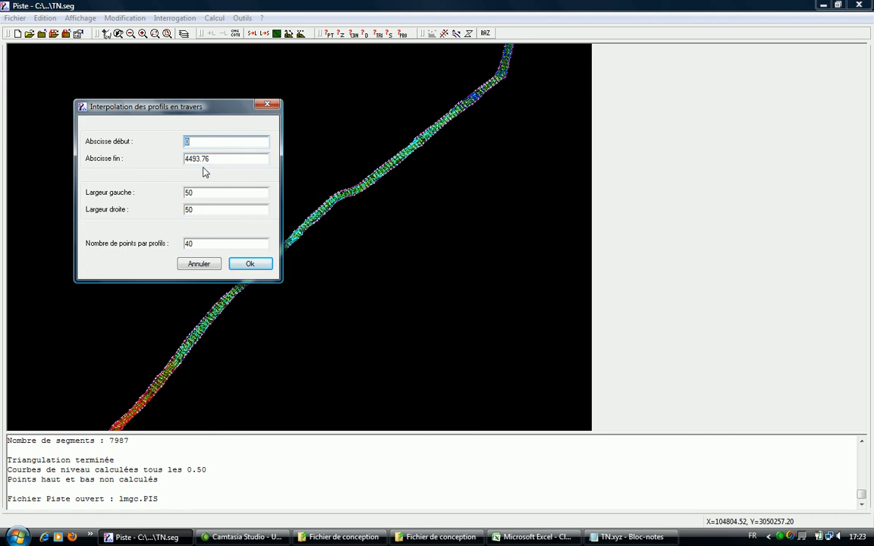
pyautogui.press('Tab')
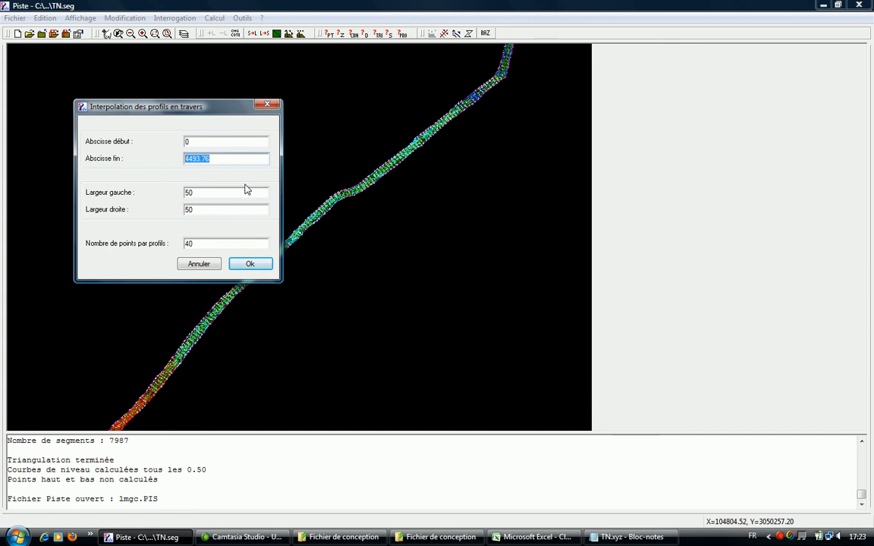
pyautogui.click(202, 195)
pyautogui.doubleClick(202, 194)
pyautogui.moveTo(203, 211); pyautogui.dragTo(187, 211)
pyautogui.click(195, 194)
pyautogui.doubleClick(195, 193)
pyautogui.doubleClick(220, 208)
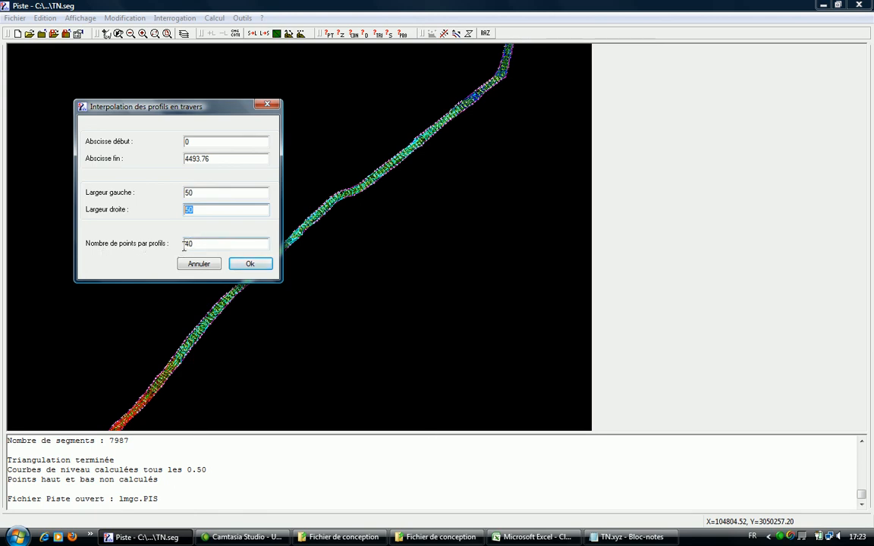
pyautogui.press('Tab')
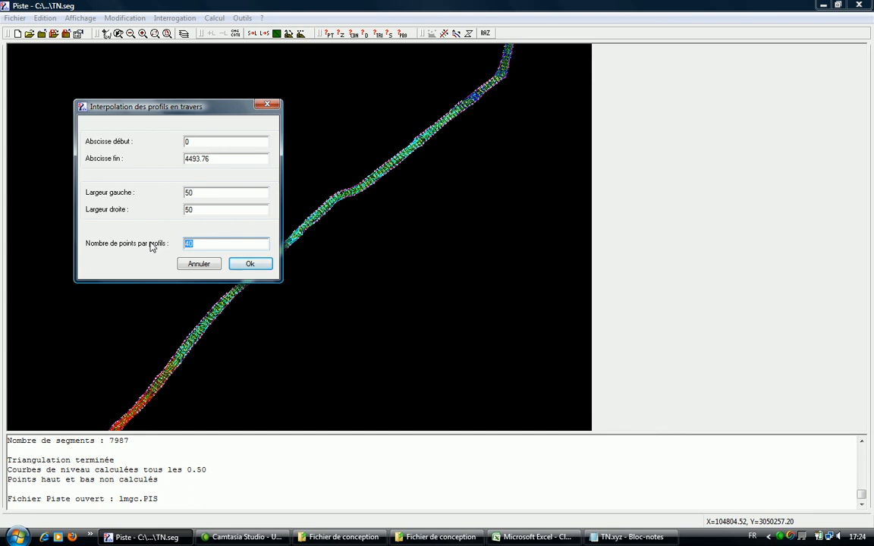
pyautogui.write('1')
pyautogui.moveTo(197, 246); pyautogui.dragTo(168, 247)
pyautogui.write('20')
pyautogui.click(248, 265)
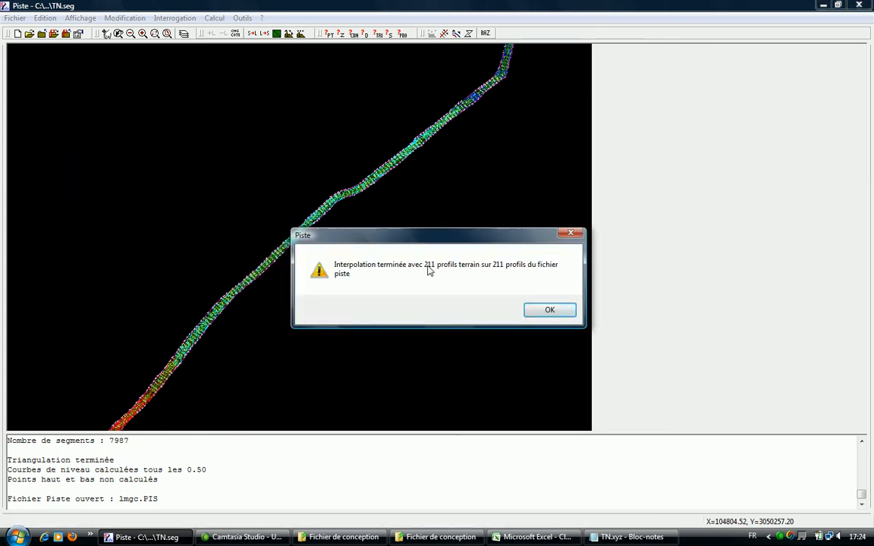
pyautogui.click(549, 310)
# Repeat the cross-profile interpolation for Imgc.PIS over the default range and widths, with 20 points per profile.
pyautogui.rightClick(398, 172)
pyautogui.click(445, 246)
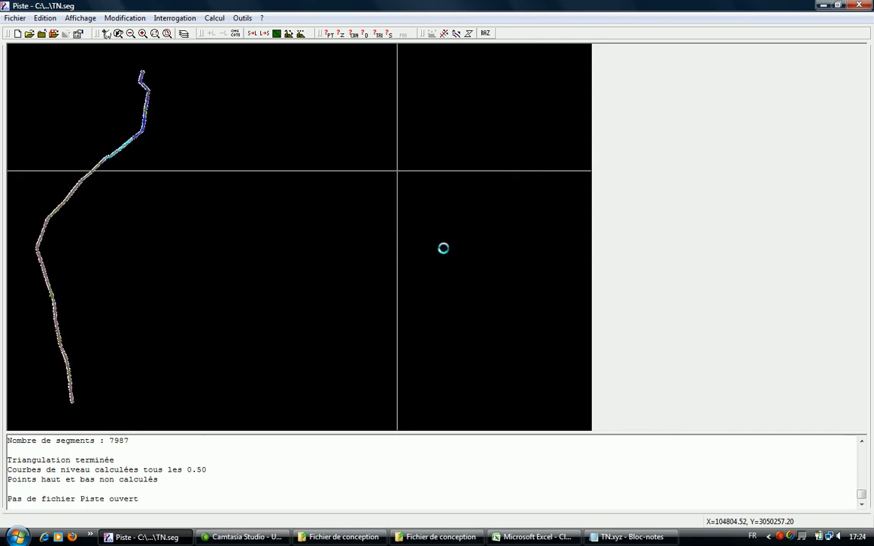
pyautogui.click(214, 18)
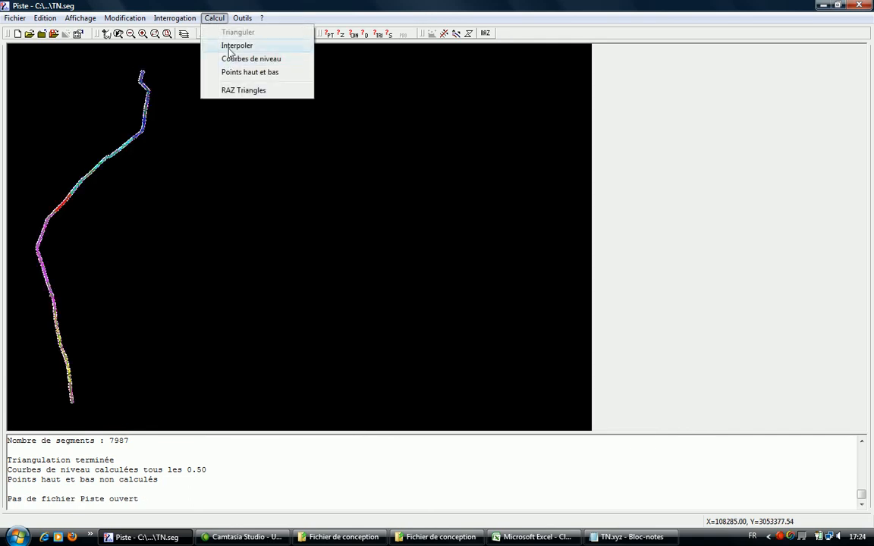
pyautogui.click(230, 58)
pyautogui.doubleClick(134, 79)
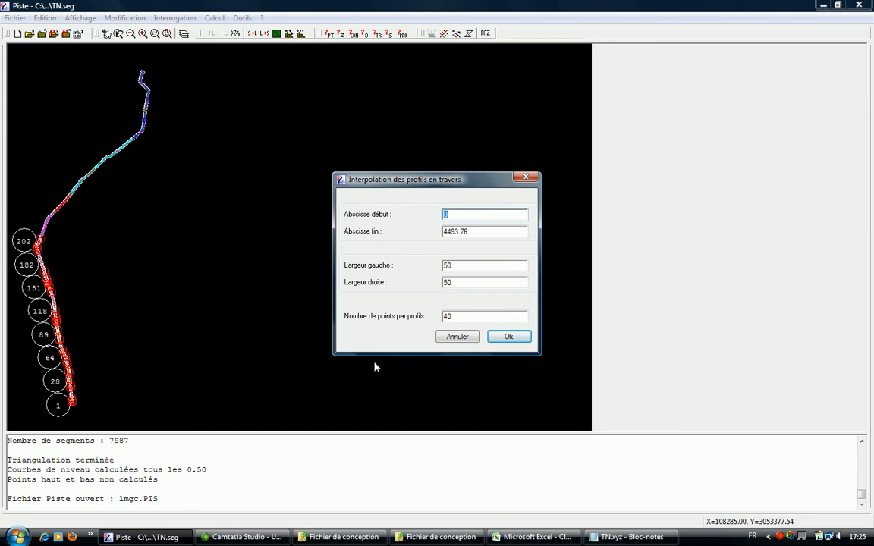
pyautogui.doubleClick(462, 316)
pyautogui.write('20')
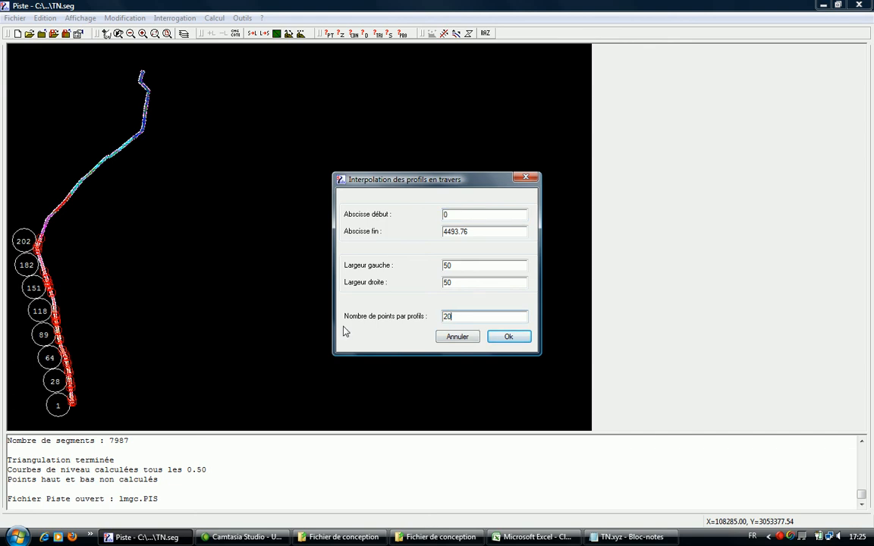
pyautogui.click(508, 337)
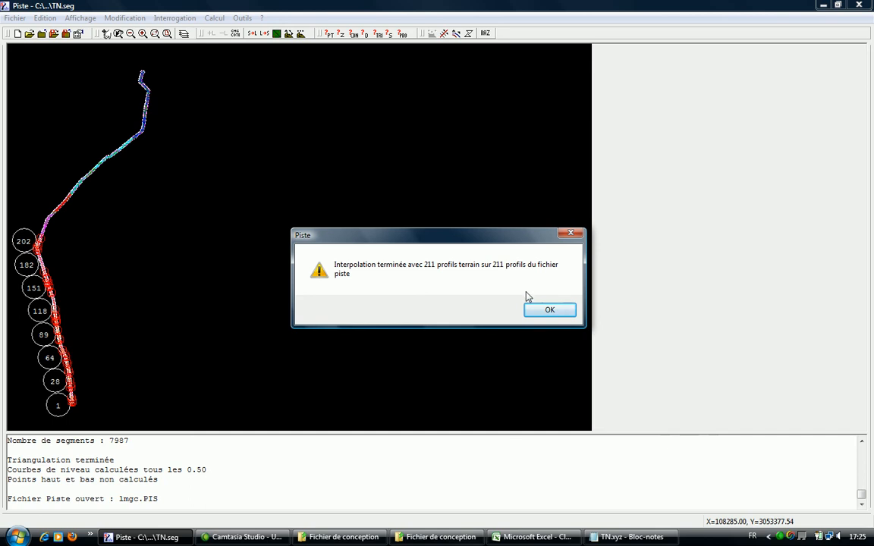
pyautogui.click(548, 313)
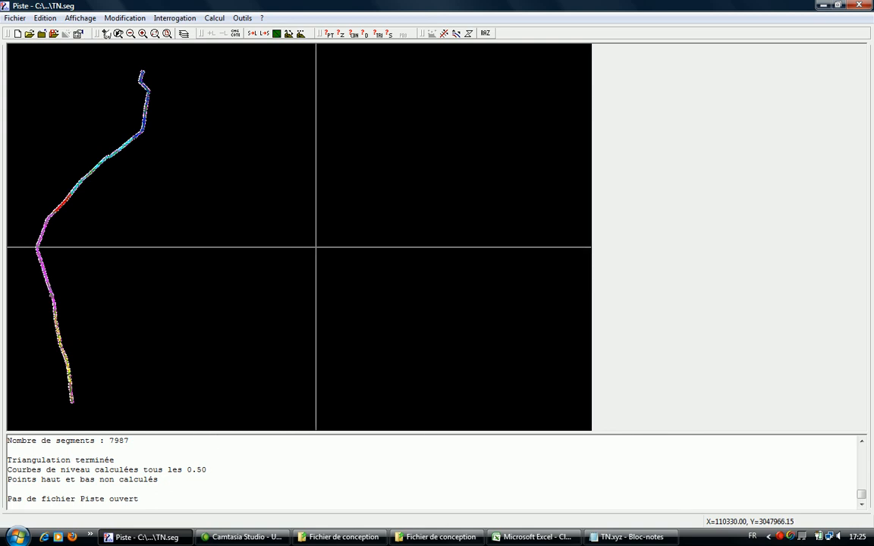
# Open the Imgc.PIS road project from the Fichier de conception folder on its longitudinal profile.
pyautogui.click(29, 33)
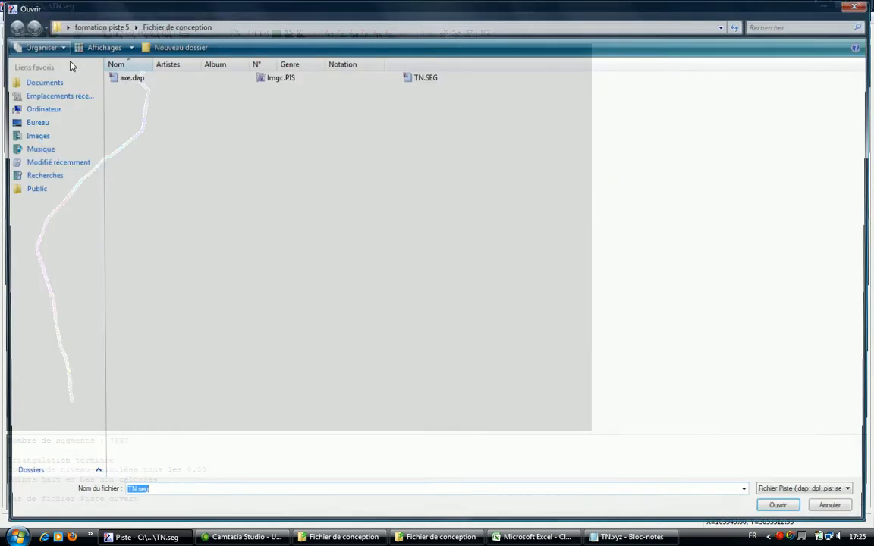
pyautogui.doubleClick(275, 79)
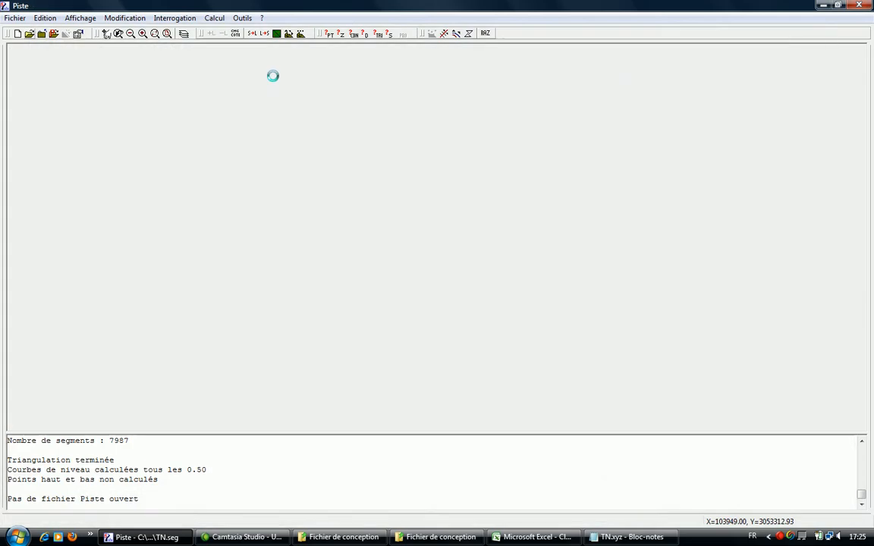
pyautogui.click(554, 366)
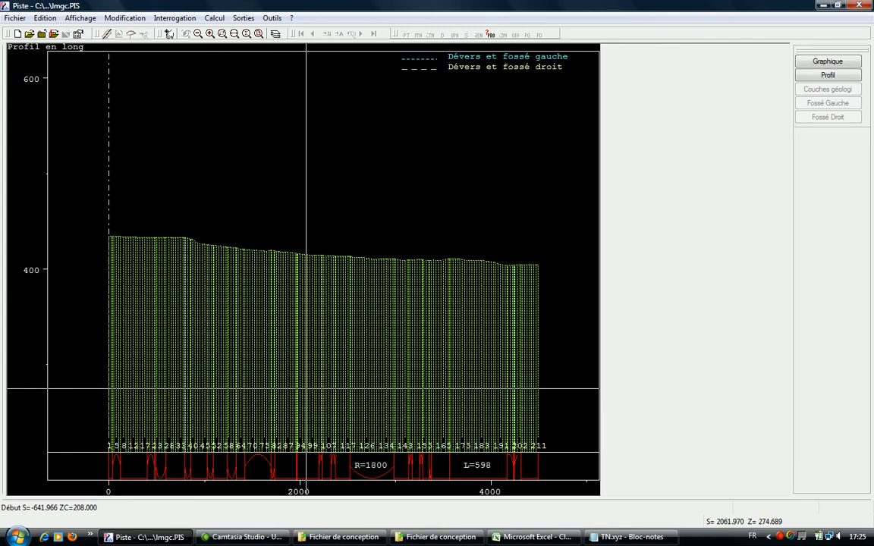
# Examine the terrain line along the longitudinal profile, check the alignment in plan view, and return to the longitudinal profile.
pyautogui.rightClick(288, 223)
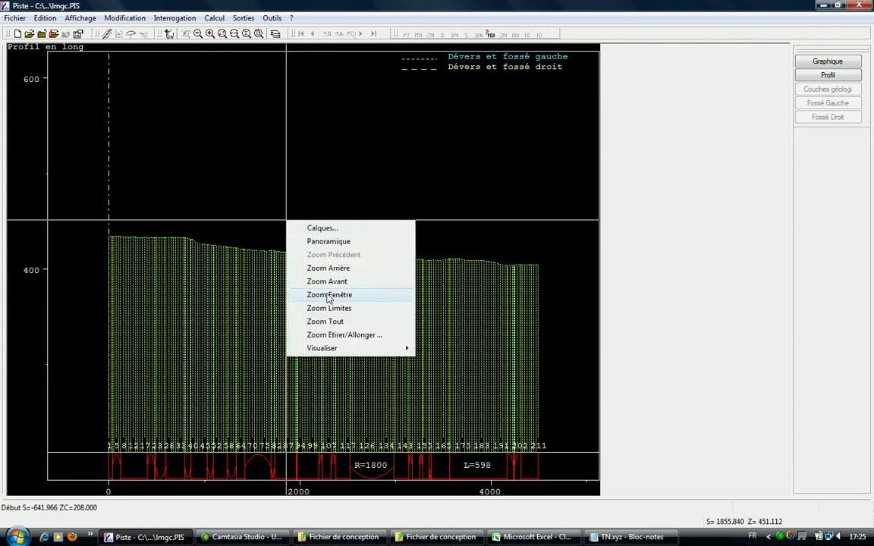
pyautogui.click(342, 294)
pyautogui.click(251, 214)
pyautogui.click(101, 184)
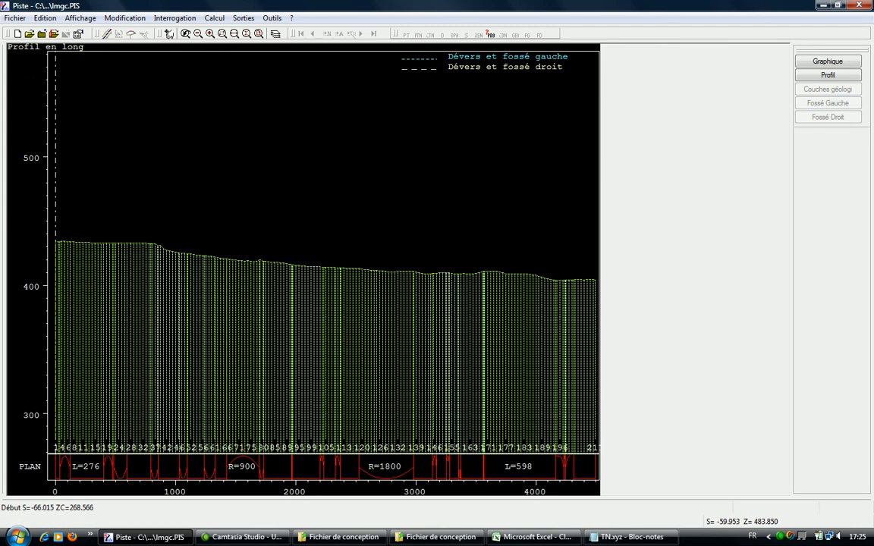
pyautogui.click(201, 34)
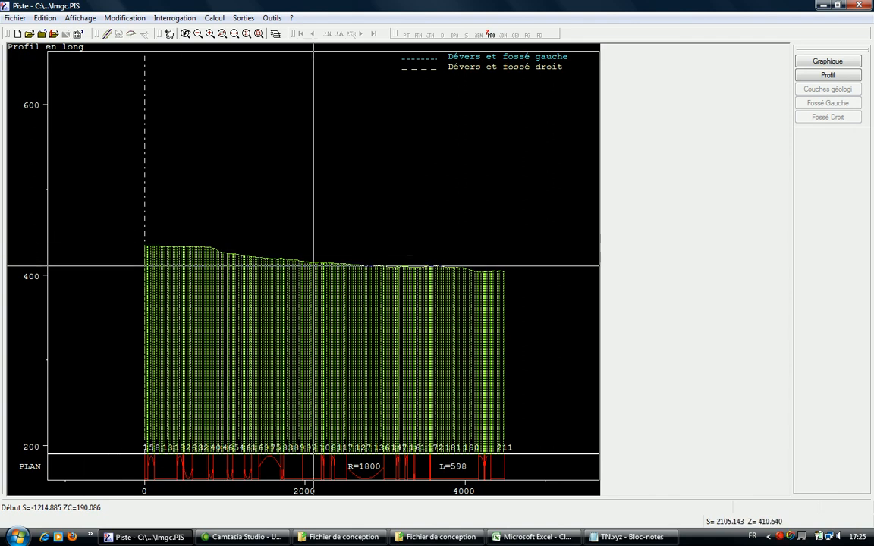
pyautogui.click(101, 33)
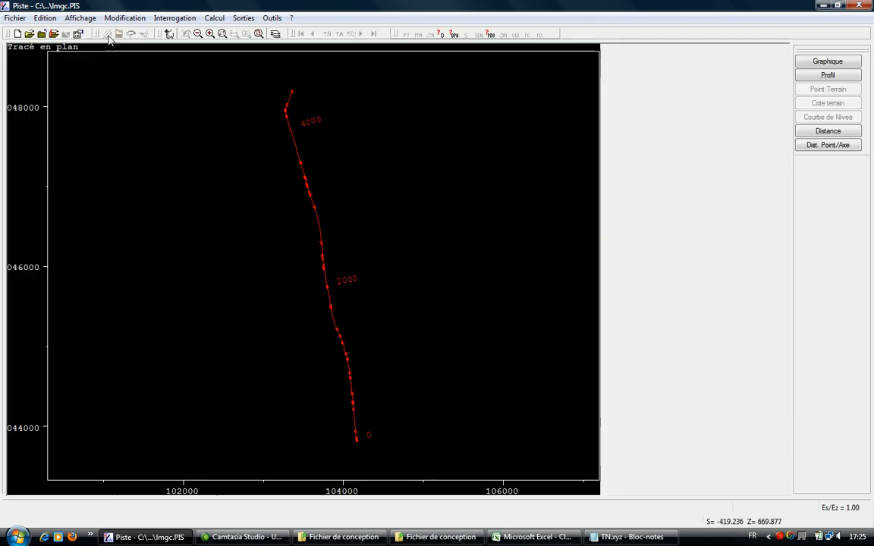
pyautogui.click(120, 34)
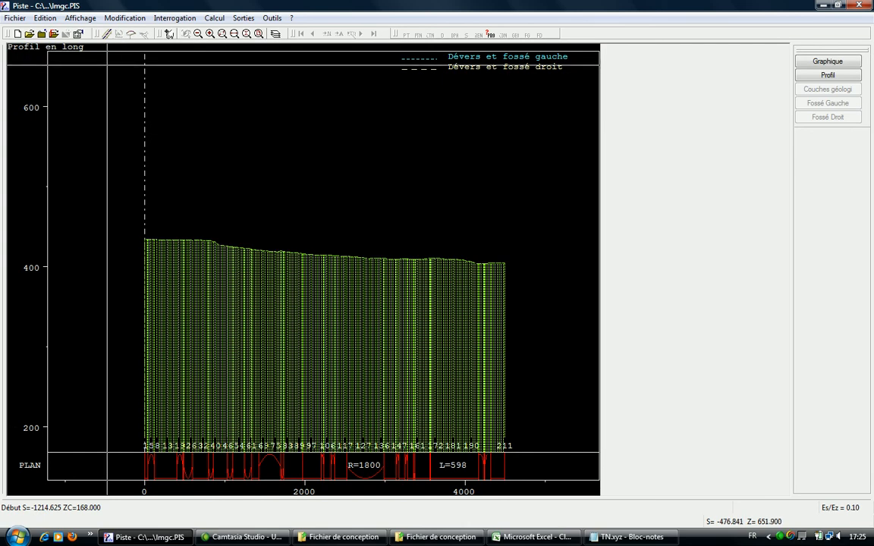
# Display the terrain cross profile at S=950 from the longitudinal profile and bring up the options for browsing profiles.
pyautogui.click(132, 36)
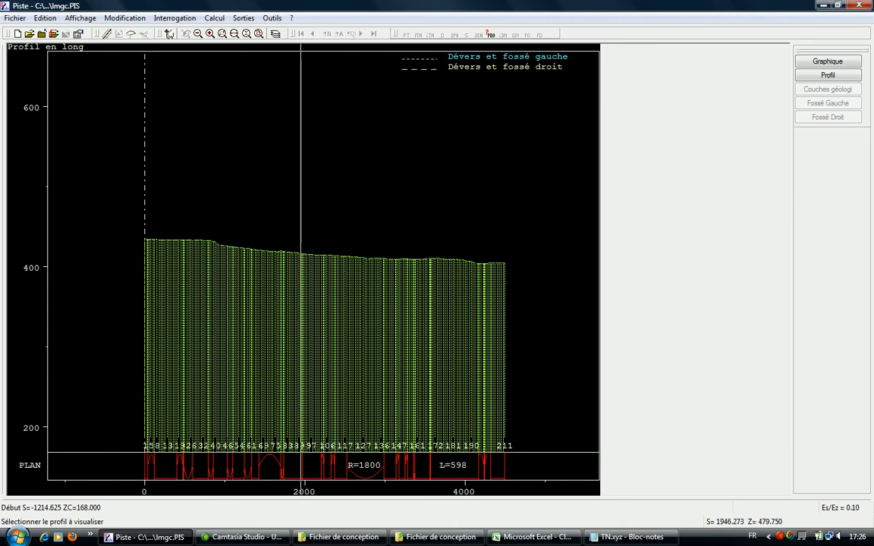
pyautogui.click(221, 203)
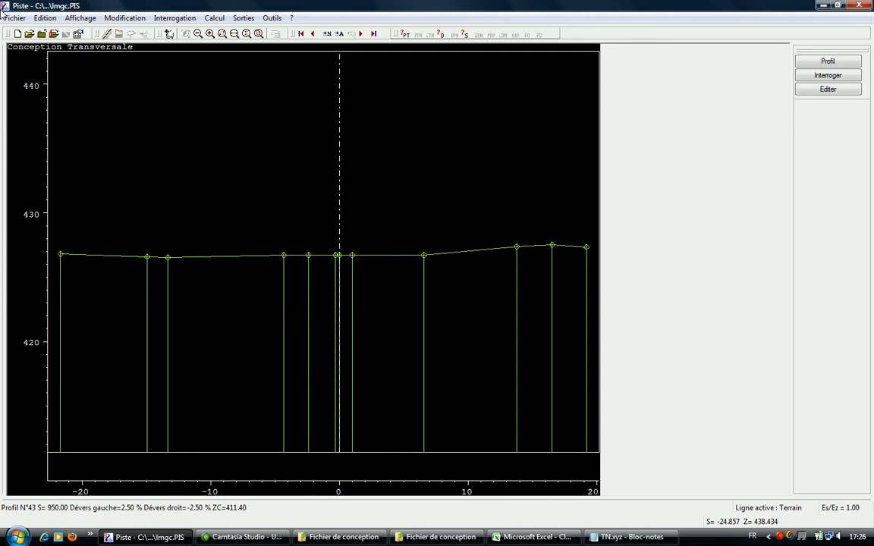
pyautogui.click(826, 61)
pyautogui.click(826, 61)
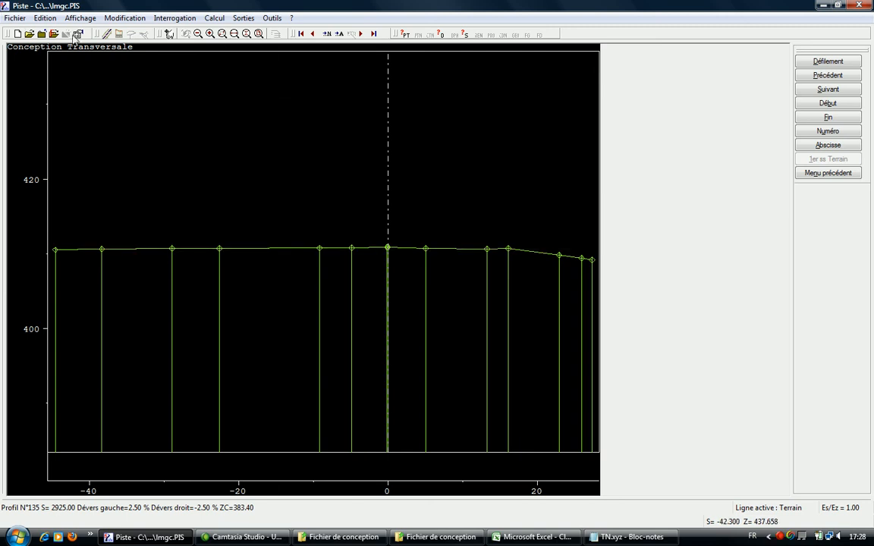
# From the longitudinal profile, display the terrain cross profile at S=1275 and another one at S=1950.
pyautogui.click(117, 35)
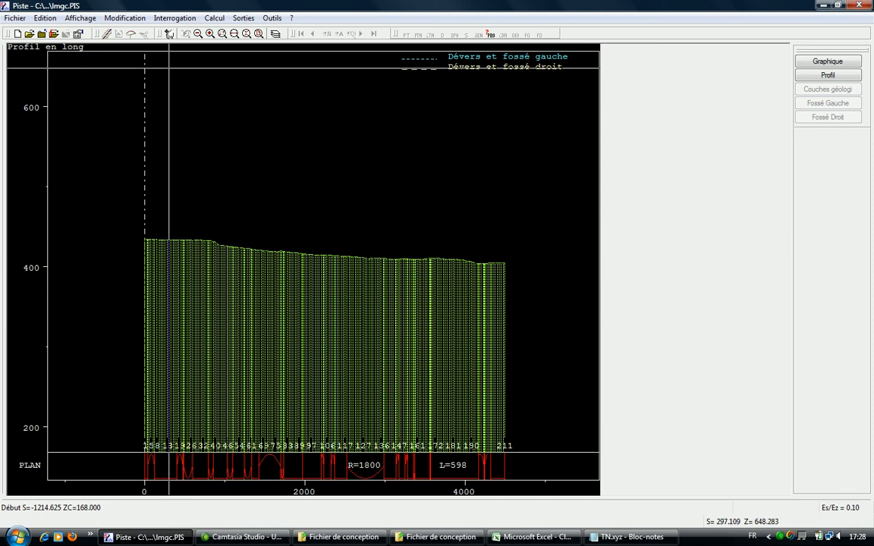
pyautogui.click(132, 34)
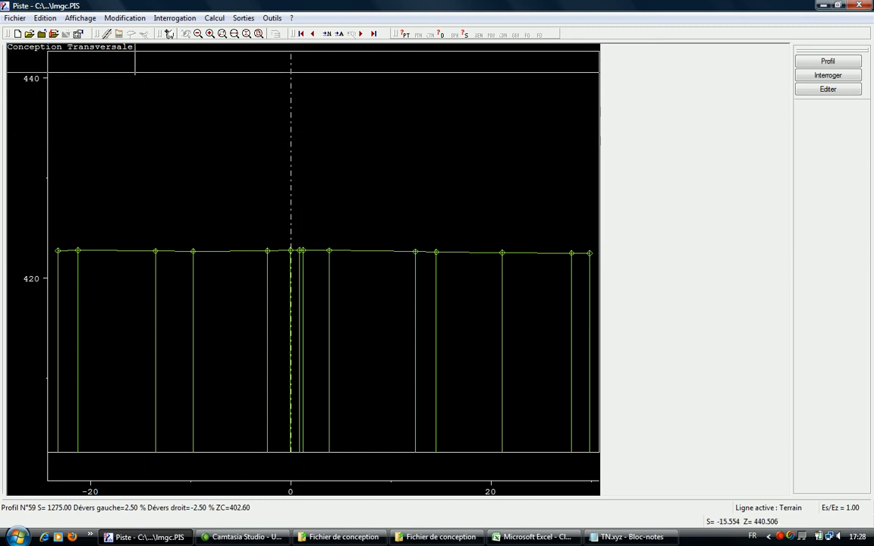
pyautogui.click(126, 36)
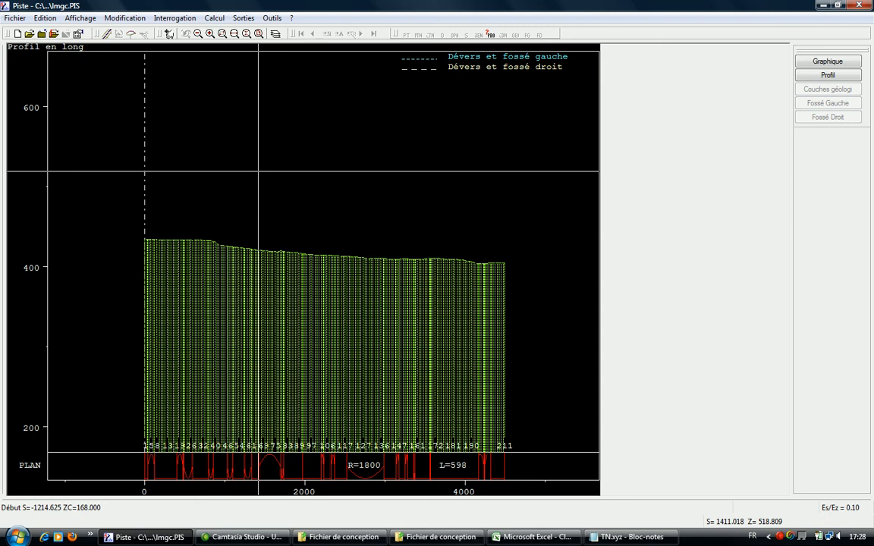
pyautogui.click(133, 34)
pyautogui.click(302, 138)
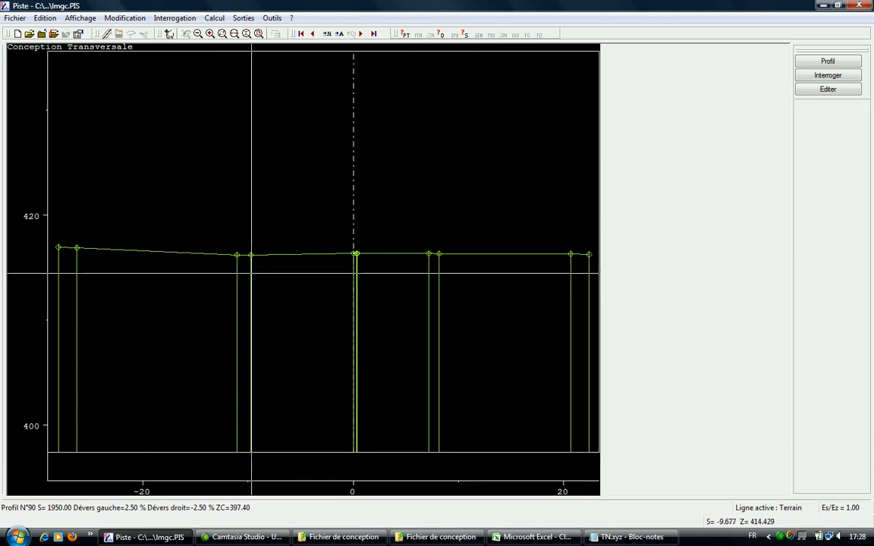
# Edit the terrain of cross profile 90 and mark the long segments on both sides of the axis as existing roadway.
pyautogui.click(833, 90)
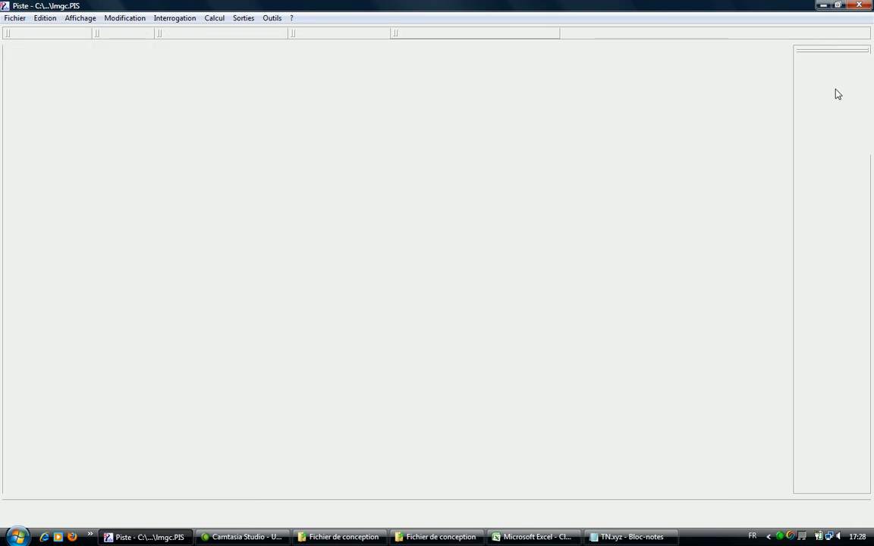
pyautogui.click(829, 76)
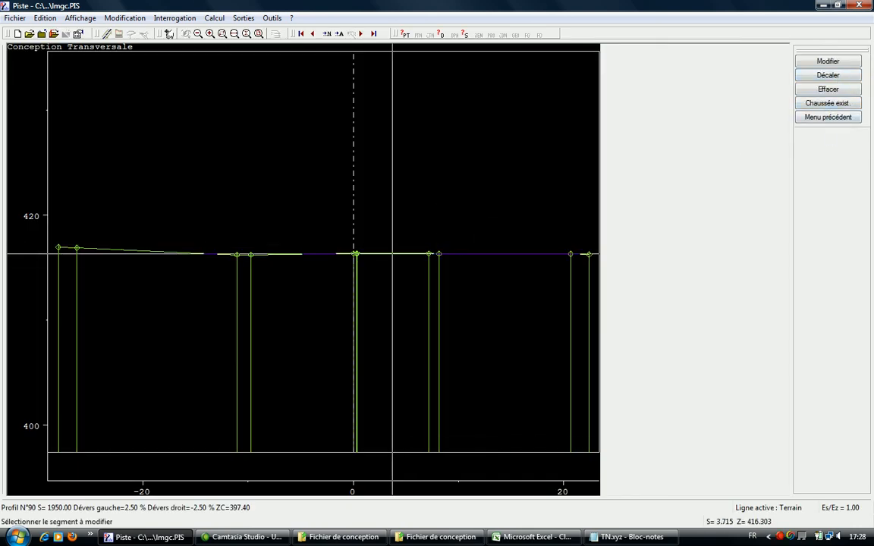
pyautogui.click(392, 255)
pyautogui.click(419, 292)
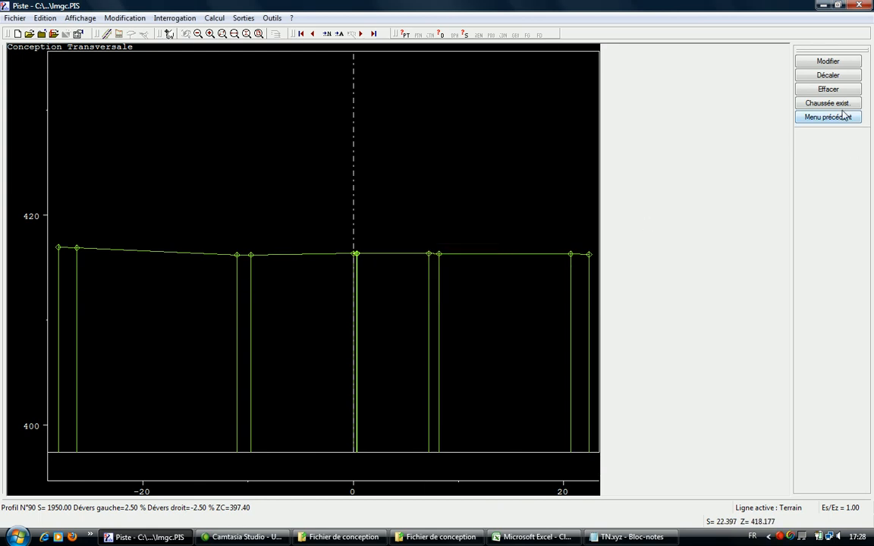
pyautogui.click(396, 255)
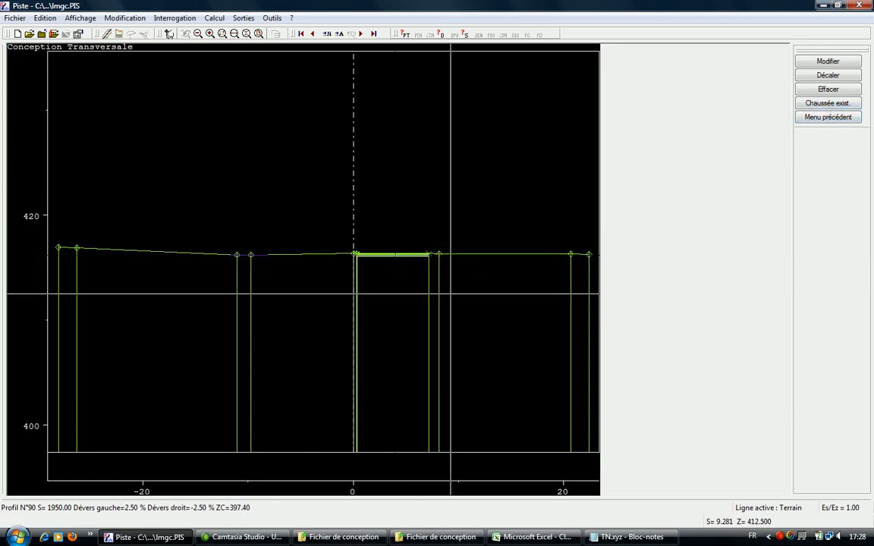
pyautogui.click(825, 105)
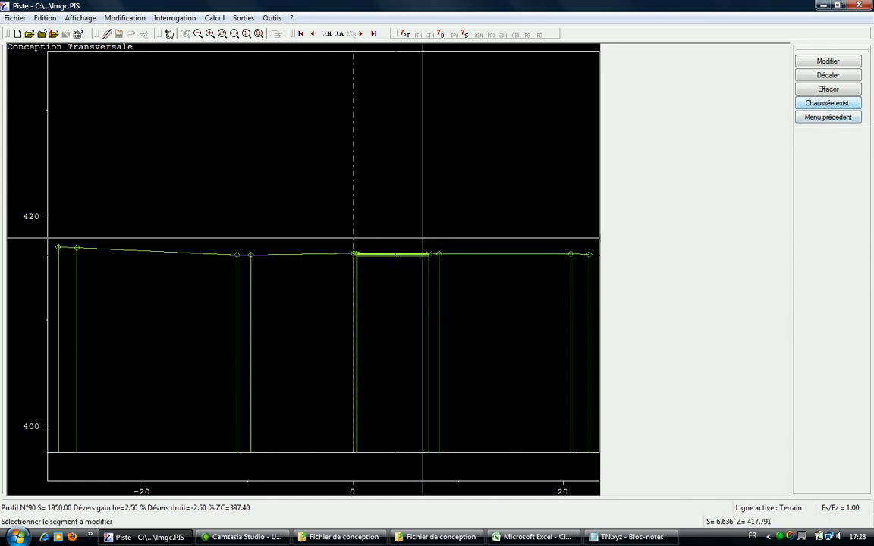
pyautogui.click(324, 260)
# Mark the short terrain segments beside the axis of cross profile 90 as existing roadway, closing the gap between the marked segments.
pyautogui.rightClick(397, 226)
pyautogui.click(433, 297)
pyautogui.click(347, 236)
pyautogui.click(365, 263)
pyautogui.click(853, 117)
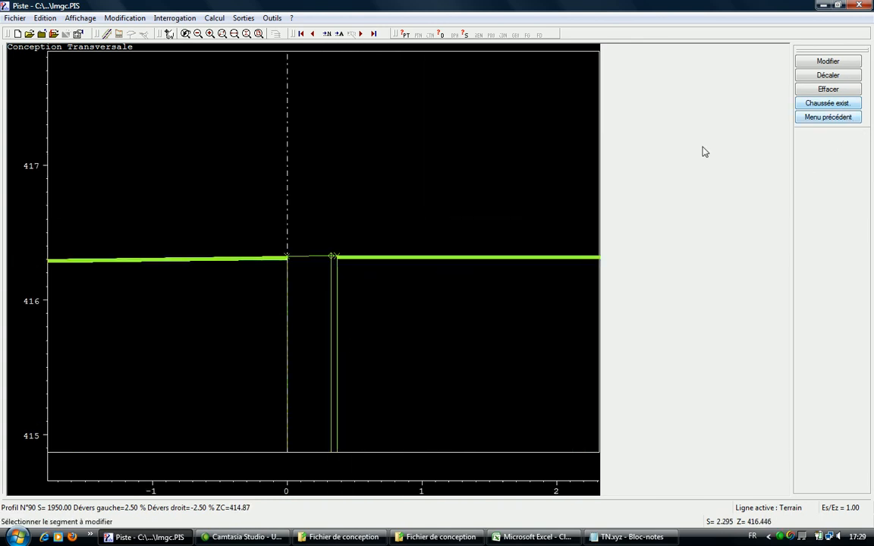
pyautogui.click(853, 103)
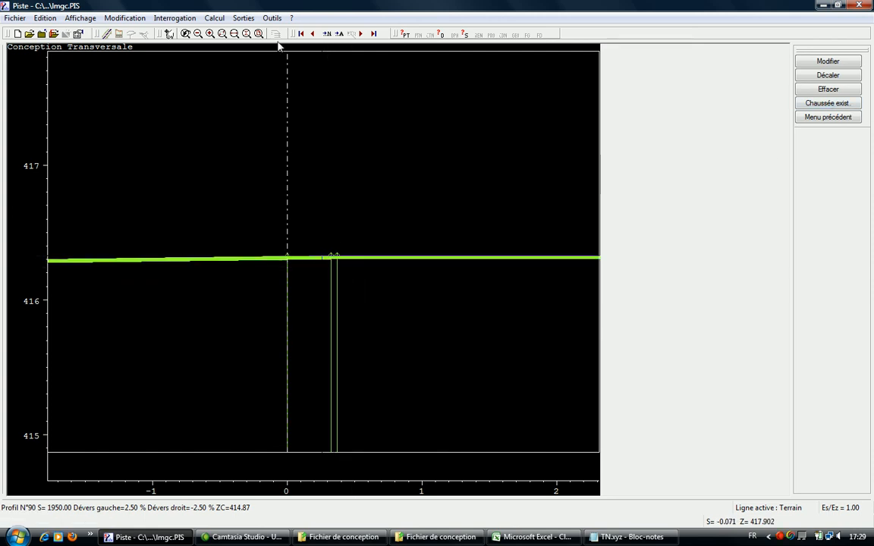
pyautogui.click(199, 34)
pyautogui.click(198, 34)
pyautogui.click(198, 34)
pyautogui.rightClick(318, 157)
pyautogui.click(356, 259)
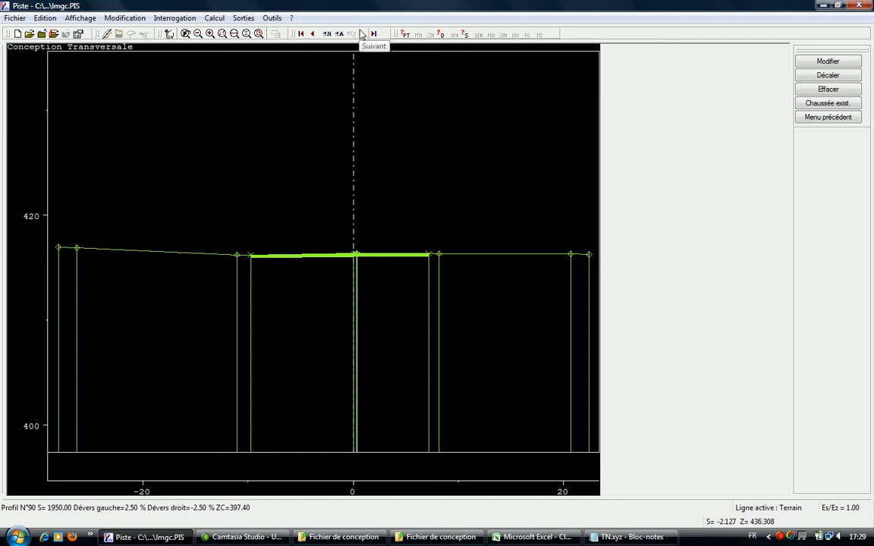
# Review the terrain point coordinates of TN.xyz in Notepad and return to Piste.
pyautogui.click(631, 539)
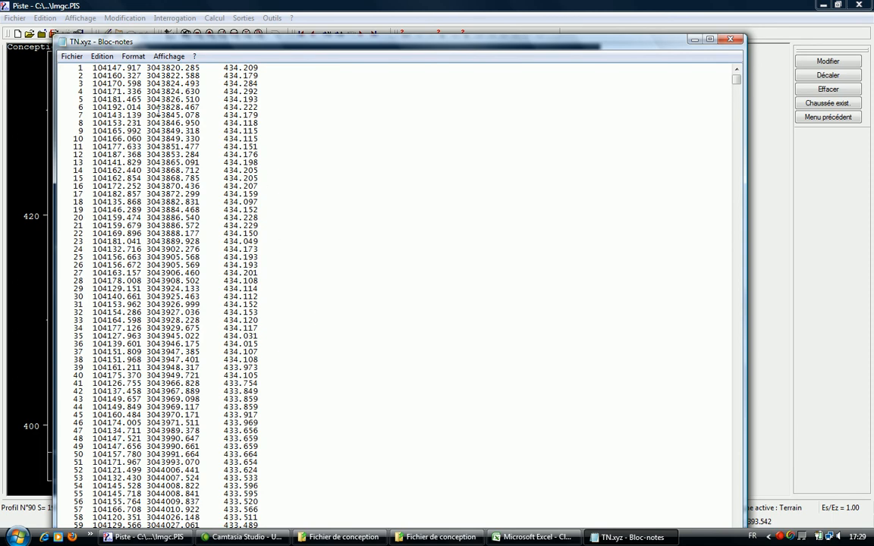
pyautogui.click(697, 41)
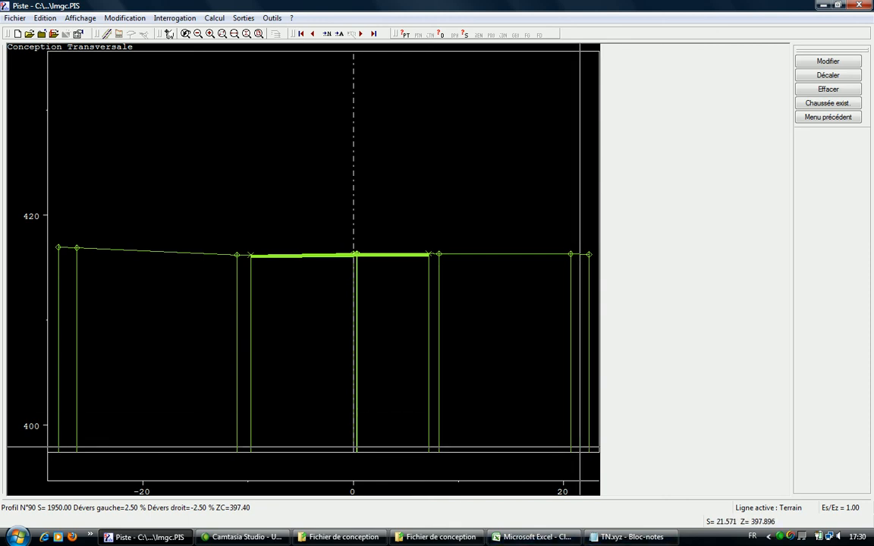
# Open the terrain file TN.SEG from the Fichier de conception folder.
pyautogui.click(16, 18)
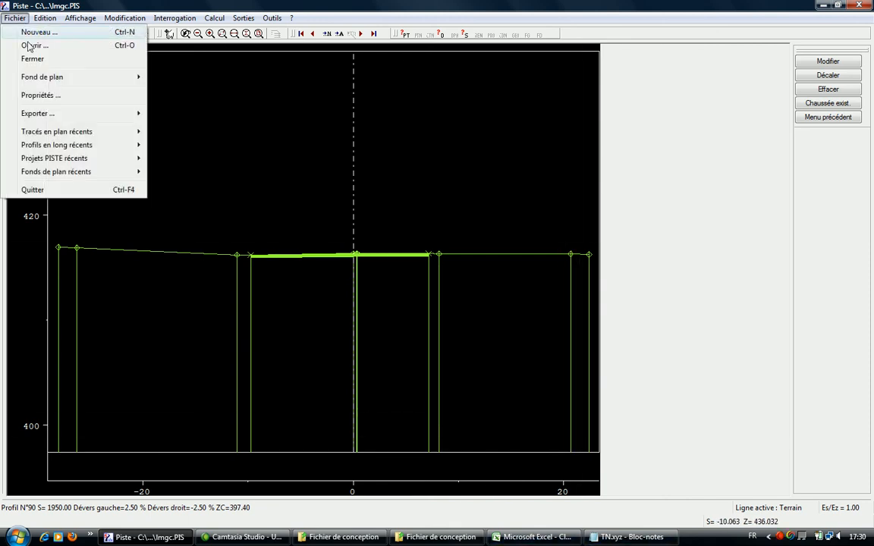
pyautogui.moveTo(45, 17)
pyautogui.click(407, 5)
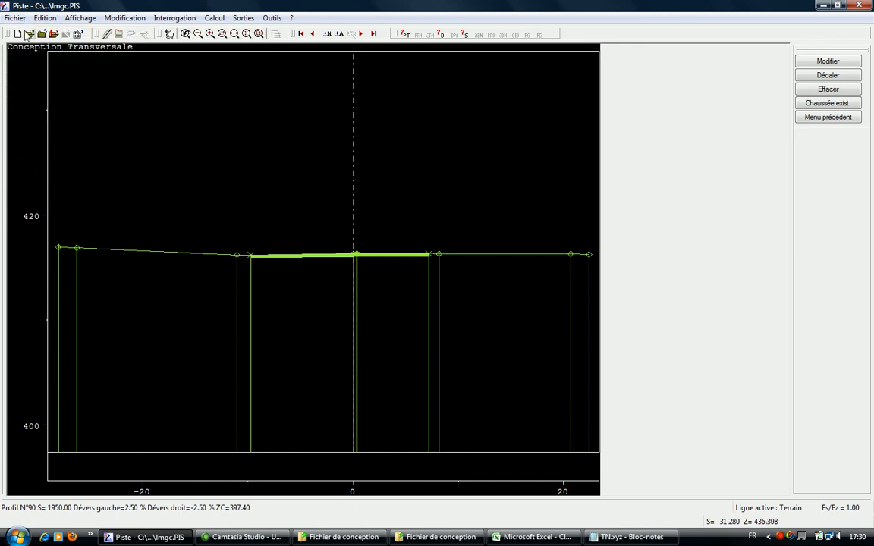
pyautogui.click(26, 33)
pyautogui.click(438, 285)
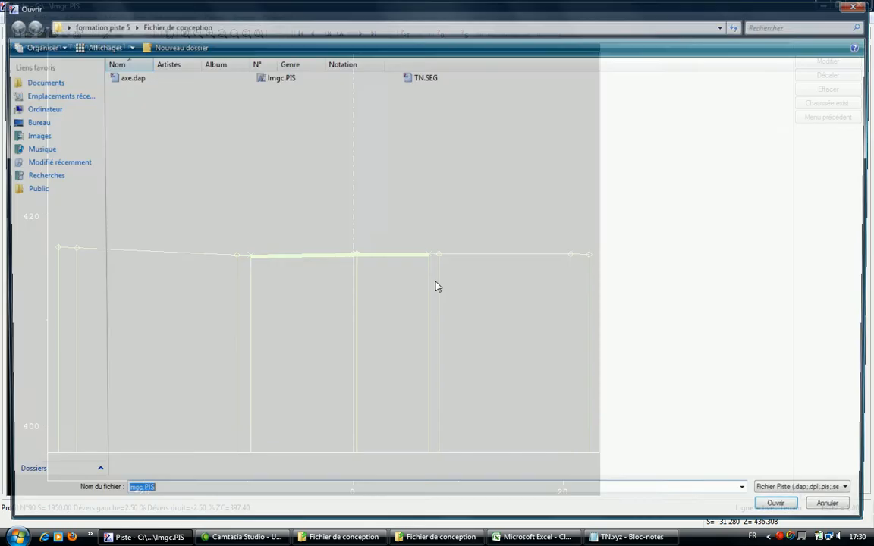
pyautogui.doubleClick(420, 79)
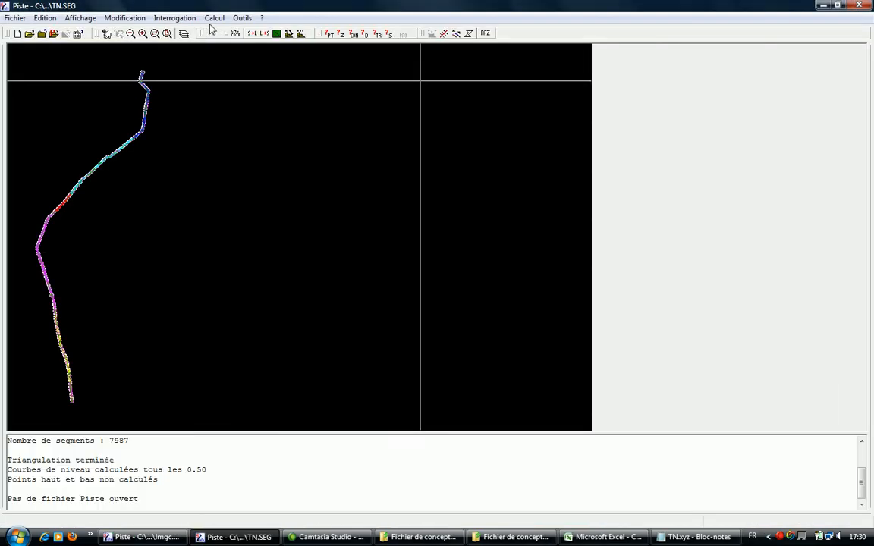
# Erase the existing triangulation of TN.SEG and confirm the deletion.
pyautogui.click(215, 21)
pyautogui.click(243, 90)
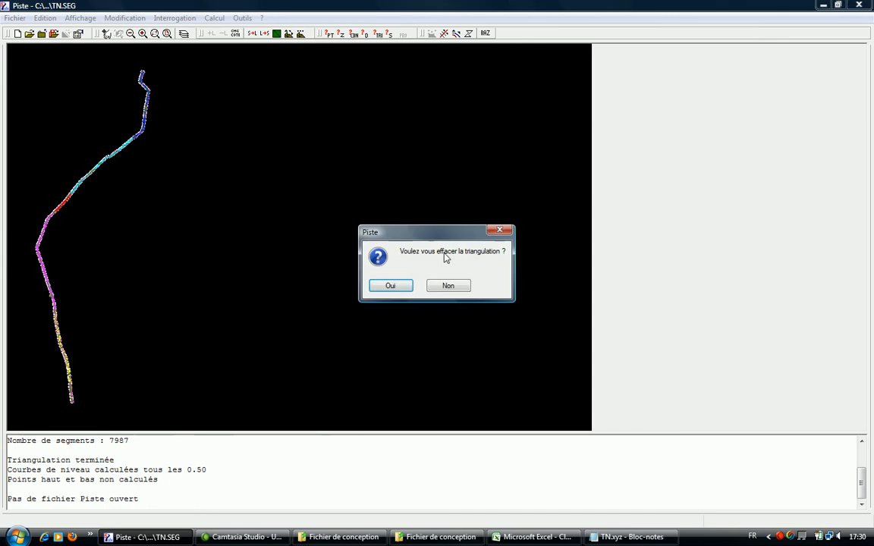
pyautogui.click(390, 288)
# Review the file formats accepted for reading terrain data into TN.SEG, and leave without importing a file.
pyautogui.click(15, 17)
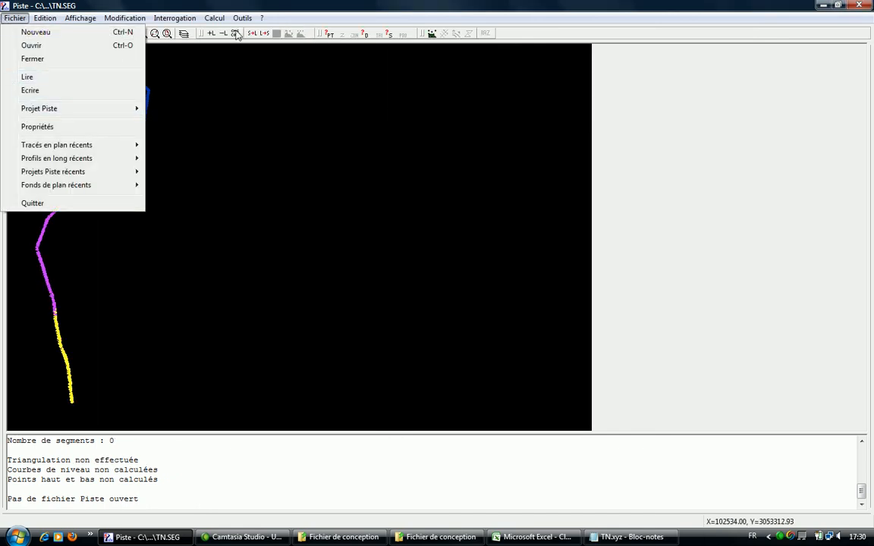
pyautogui.moveTo(204, 19)
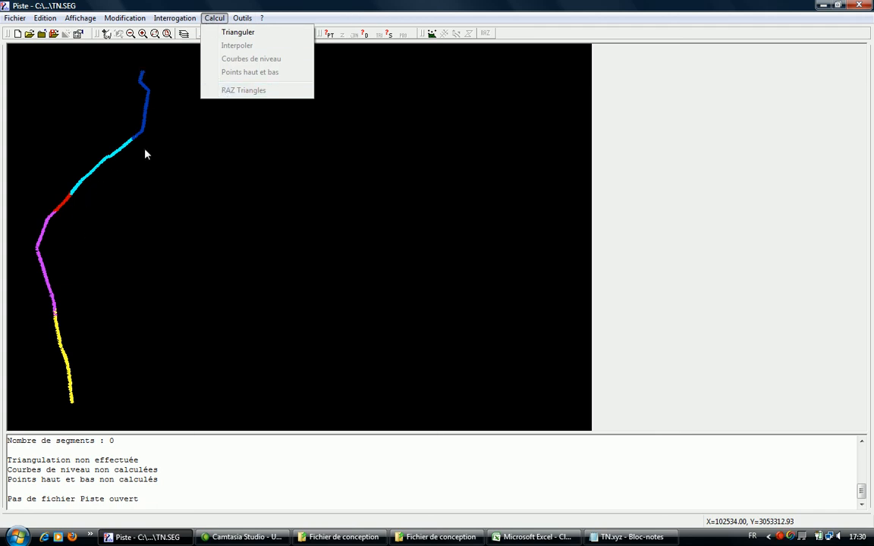
pyautogui.moveTo(7, 19)
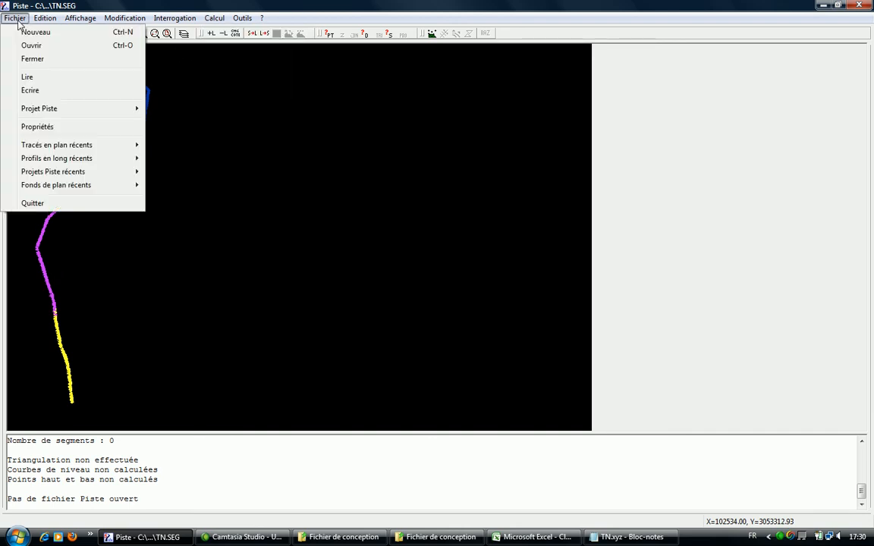
pyautogui.click(44, 82)
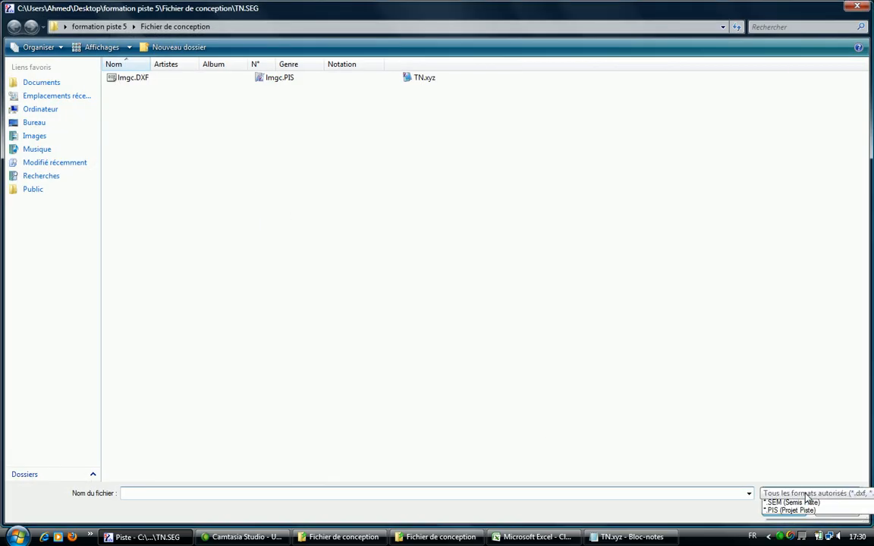
pyautogui.click(809, 495)
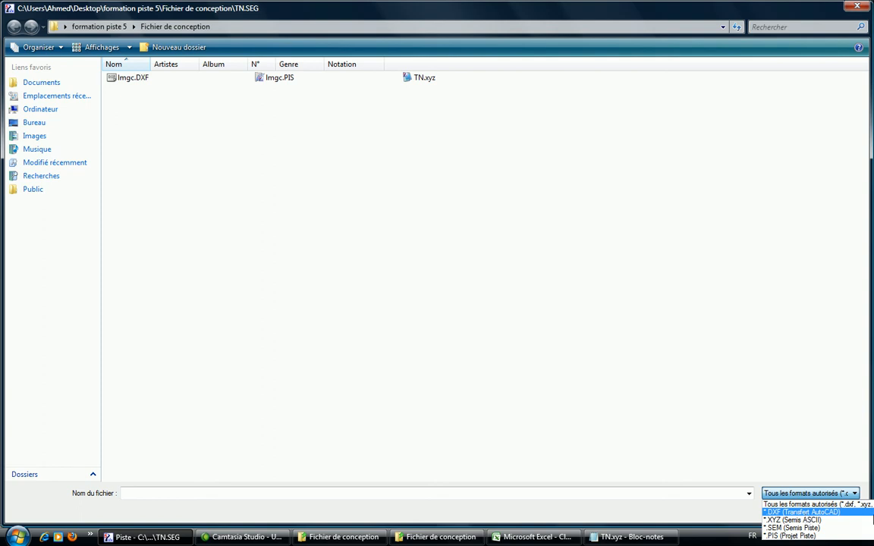
pyautogui.click(860, 14)
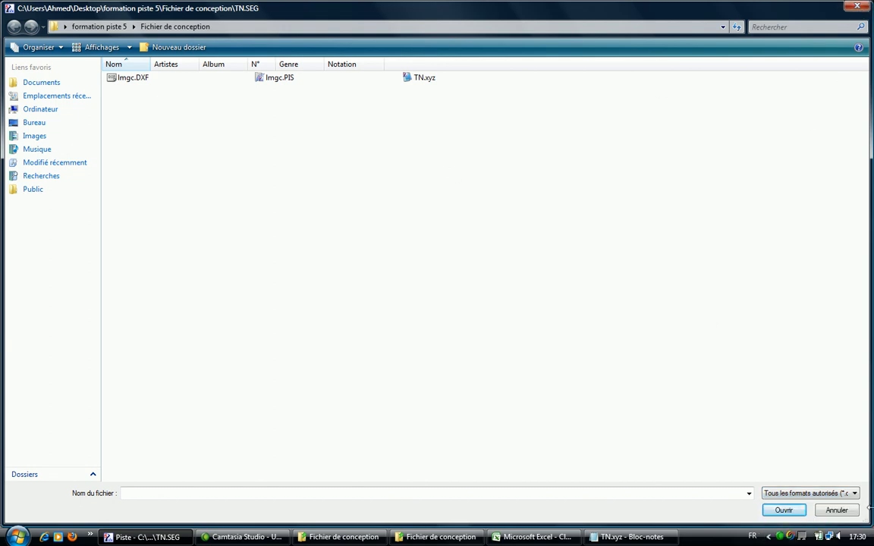
pyautogui.click(841, 512)
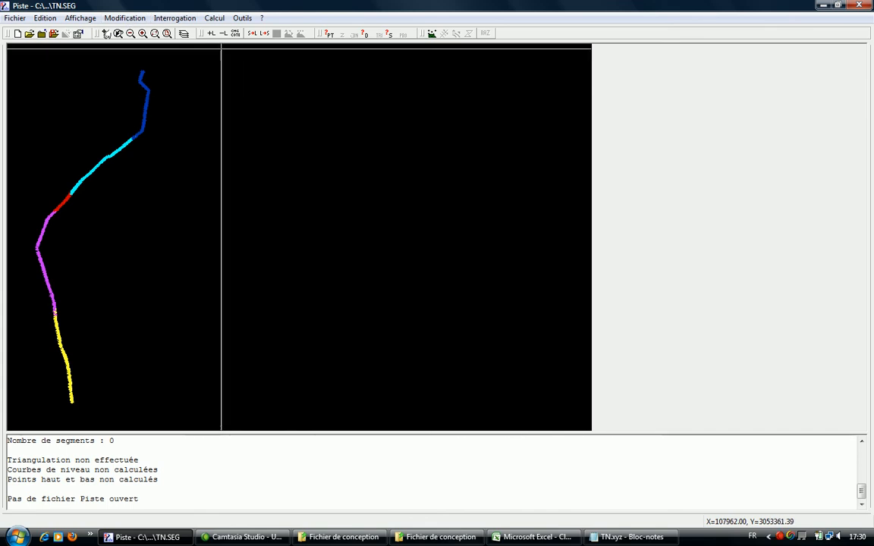
pyautogui.click(138, 21)
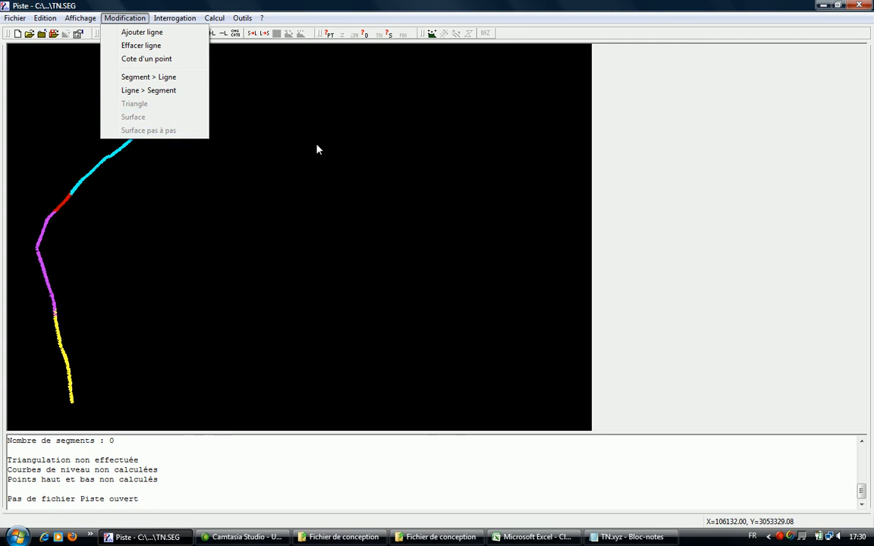
pyautogui.click(279, 129)
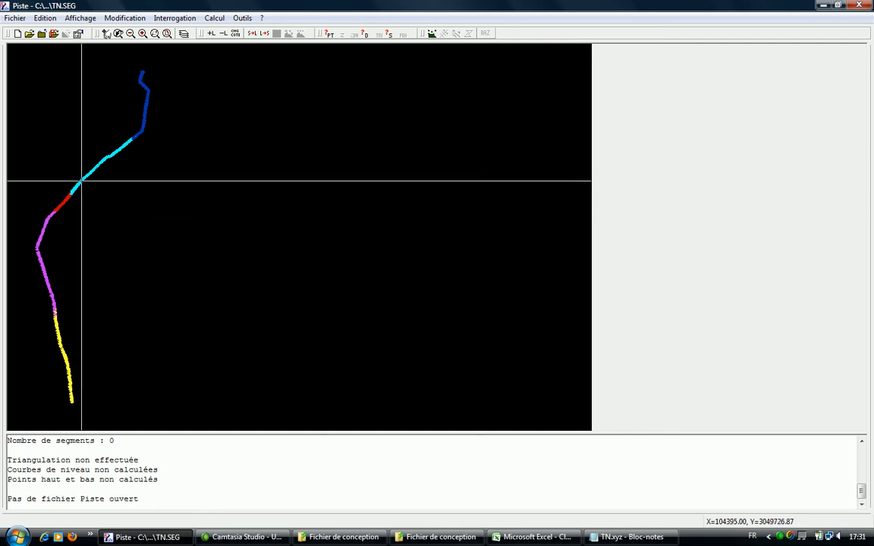
# Open the project file Imgc.PIS, accept its file information and fit the whole longitudinal profile in view.
pyautogui.click(29, 34)
pyautogui.doubleClick(283, 78)
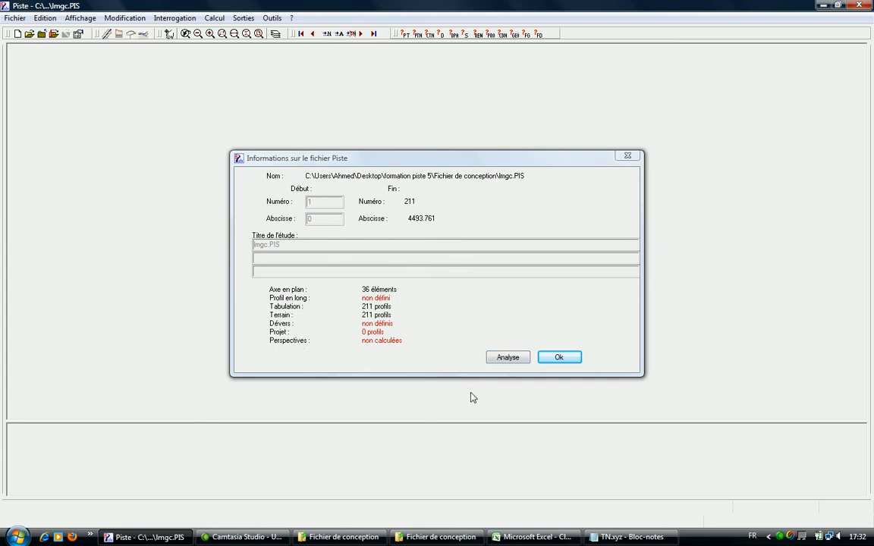
pyautogui.click(560, 358)
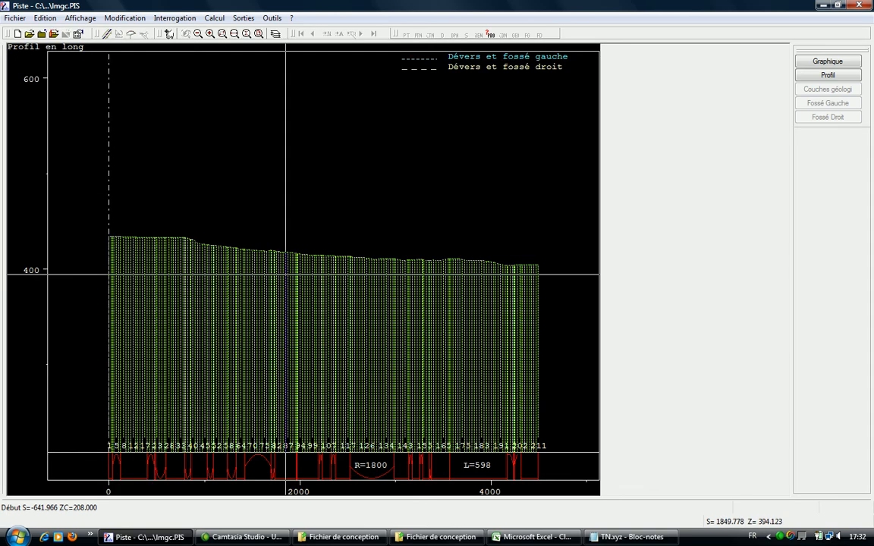
pyautogui.rightClick(257, 123)
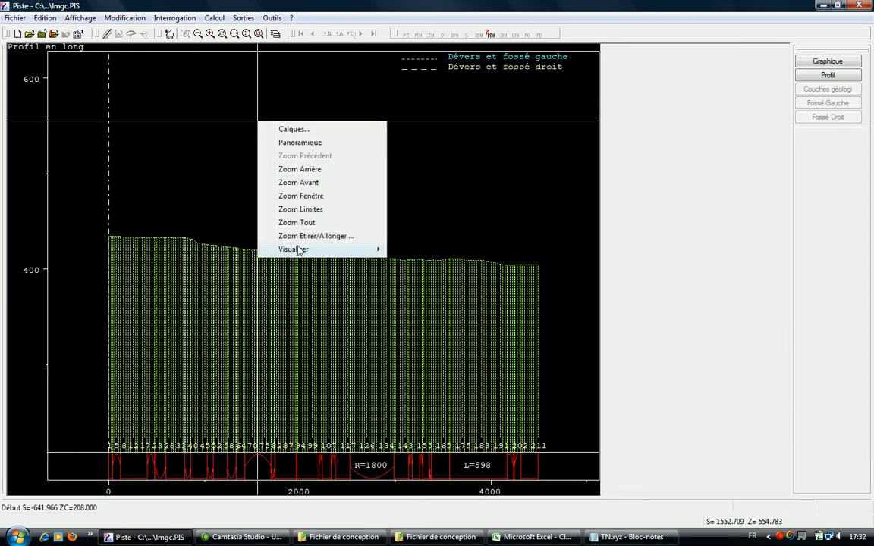
pyautogui.click(296, 223)
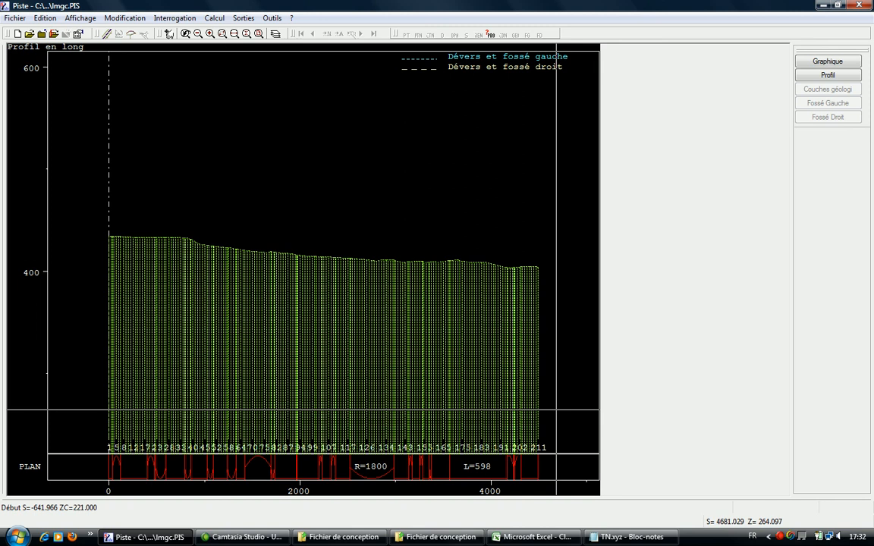
pyautogui.click(784, 537)
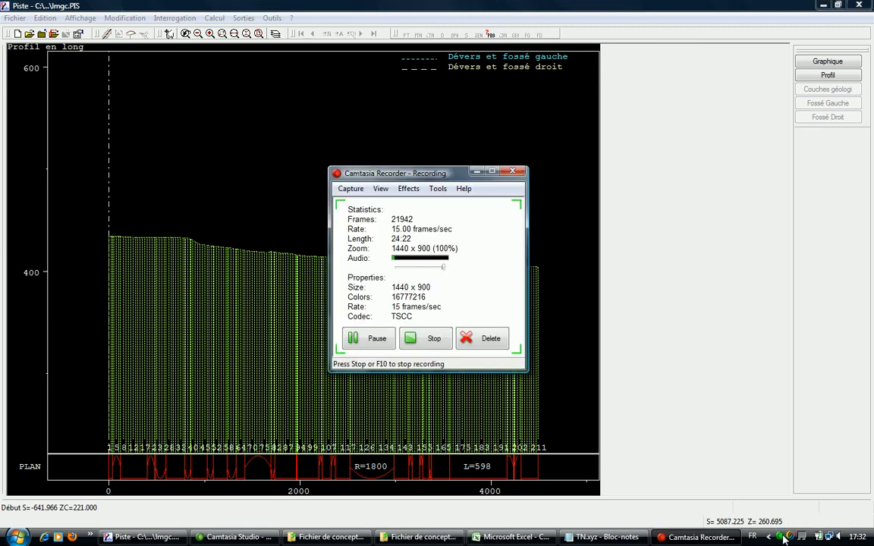